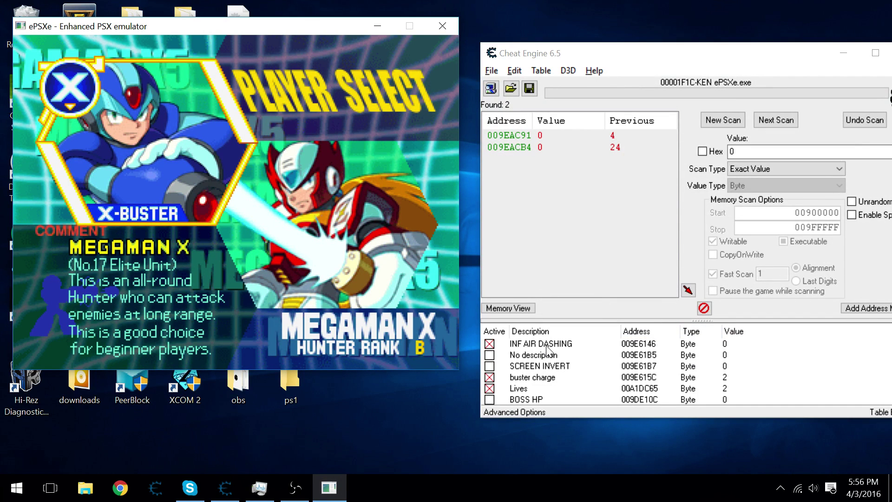
scroll(549, 350, "down", 1)
scroll(548, 350, "up", 1)
scroll(548, 352, "down", 1)
scroll(549, 350, "down", 2)
Jump to the last cheat entry, then confirm Mega Man X on Player Select
key("End")
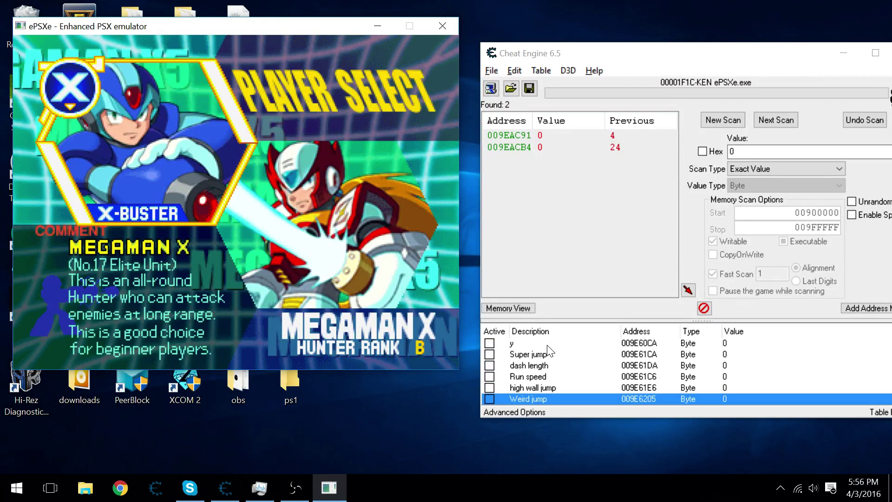
scroll(551, 373, "up", 3)
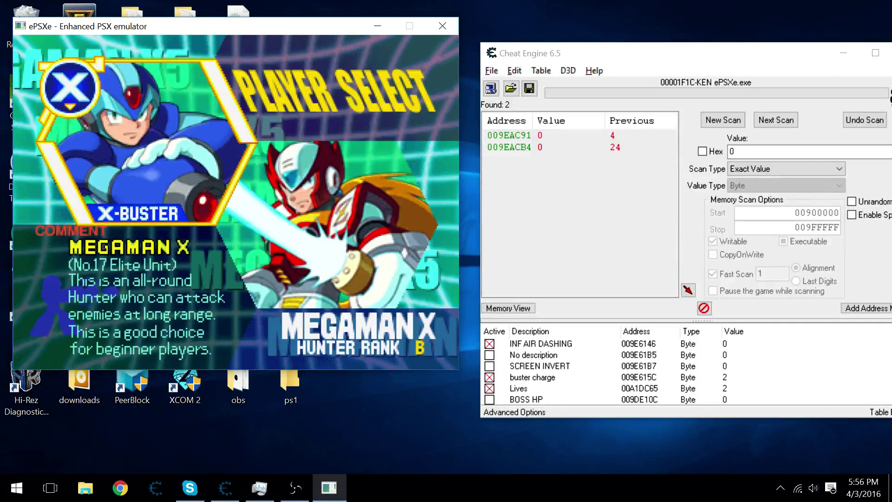
key("Return")
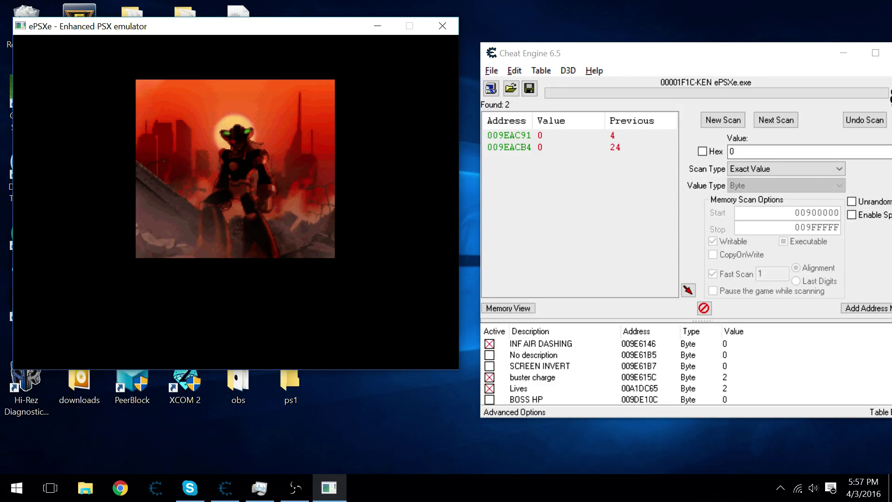
Advance through the villain's and Alia's intro dialogue until X is playable in the first stage
key("z")
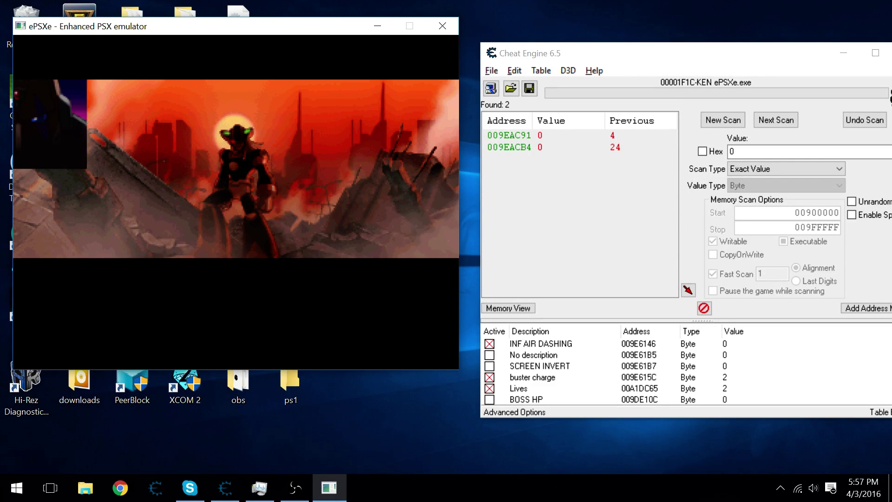
key("z")
key("z")
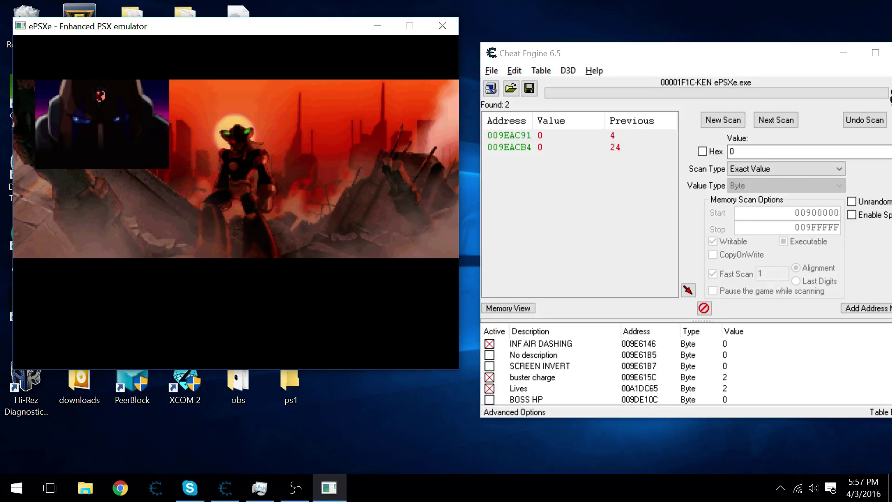
key("z")
key("z")
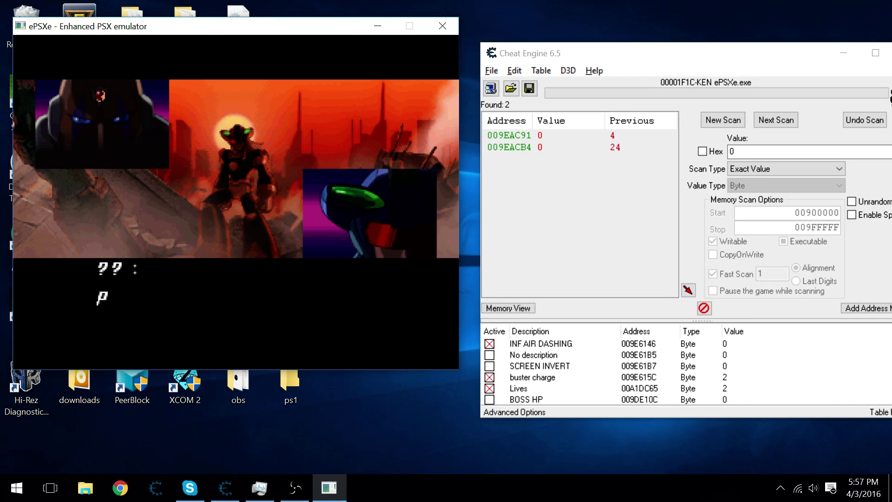
key("z")
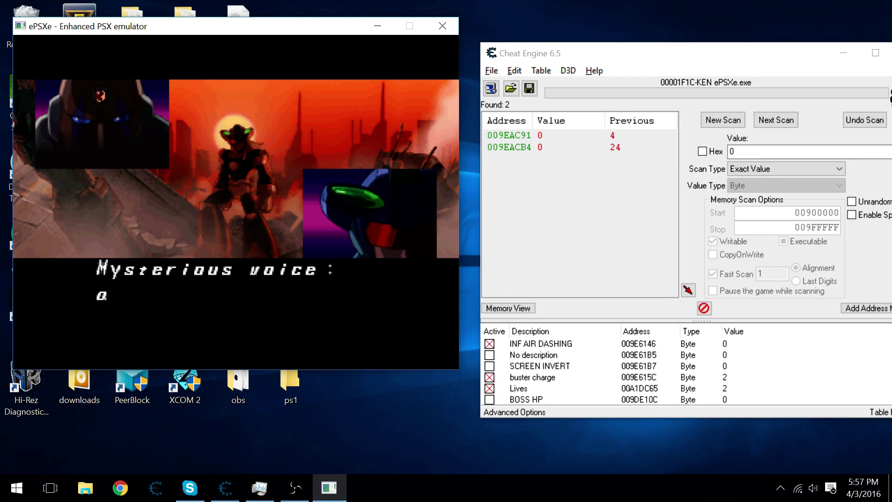
key("z")
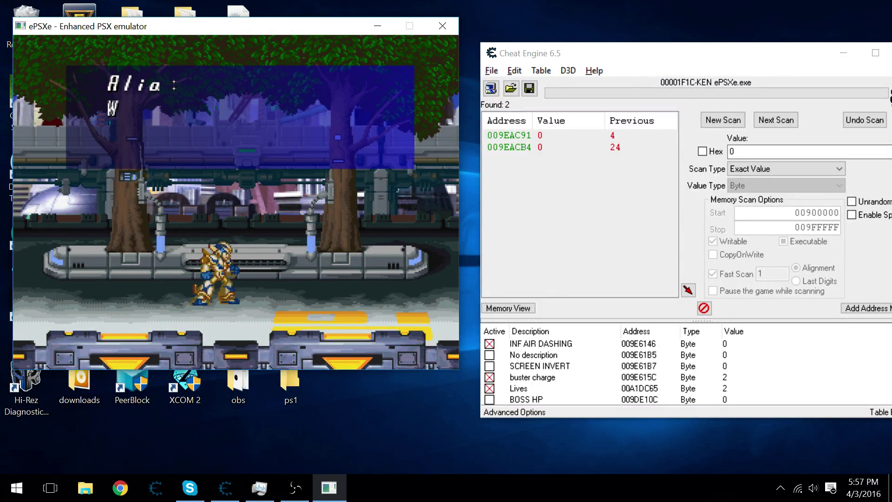
key("z")
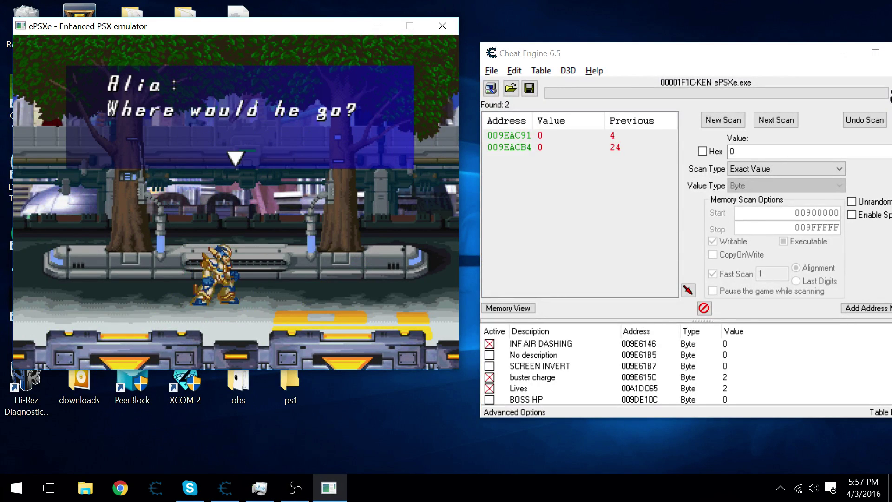
key("z")
key("z")
key("z")
key("z")
key("z")
key("z")
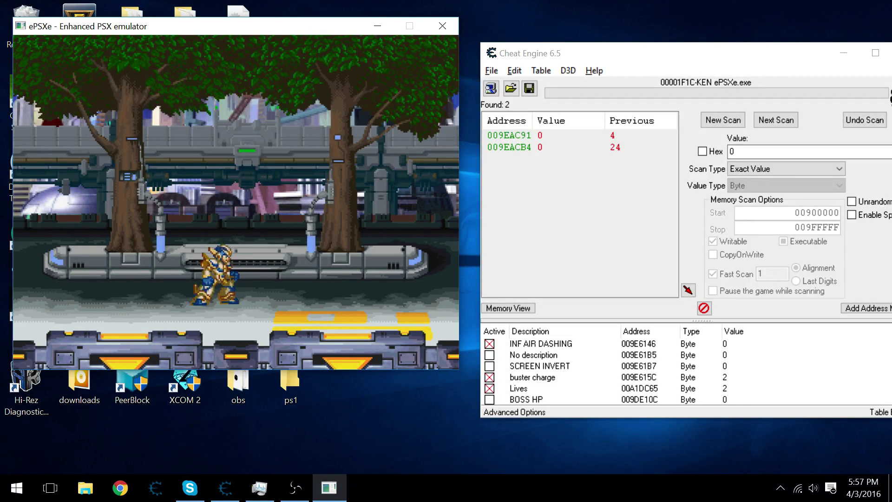
Dash around the lower floor, defeat the ride-armour boss with charged X-Buster shots, and jump past the enemies
key("Left")
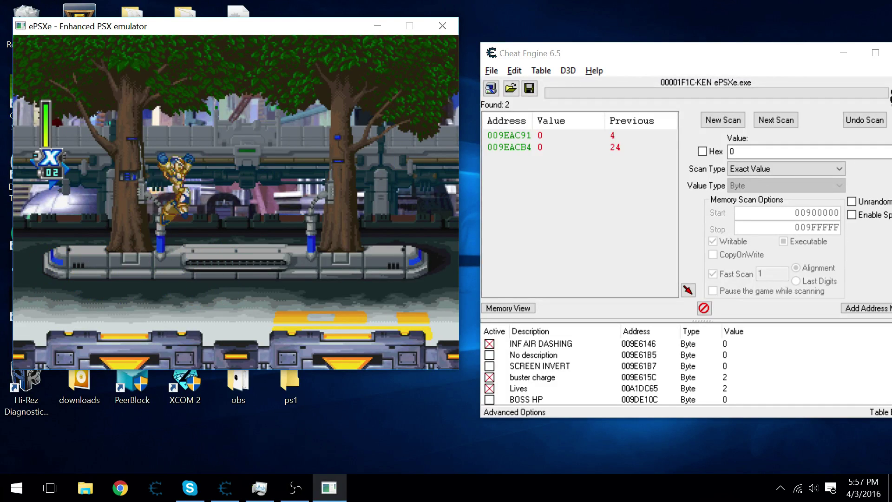
key("Right")
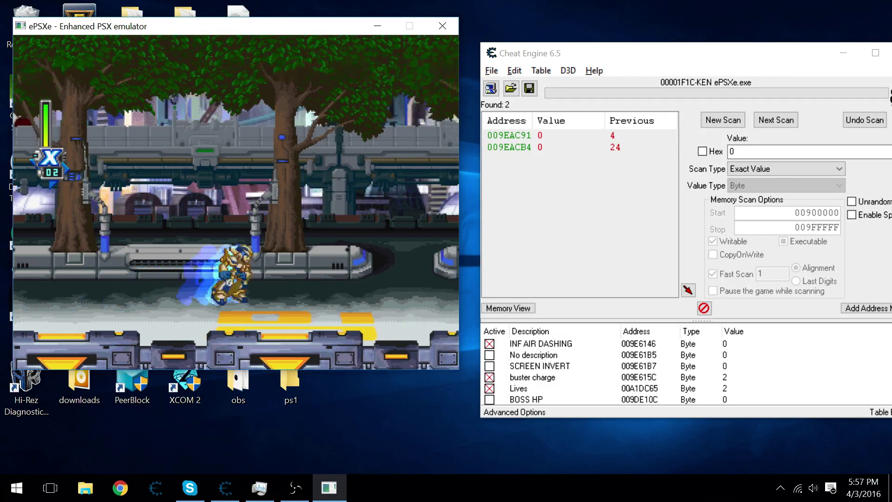
key("Left")
key("Right")
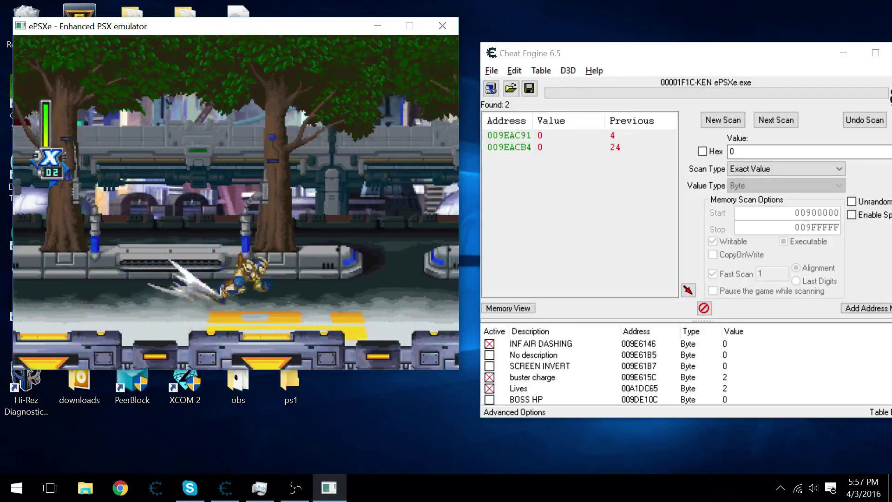
key("Left")
key("s")
key("s")
key("s")
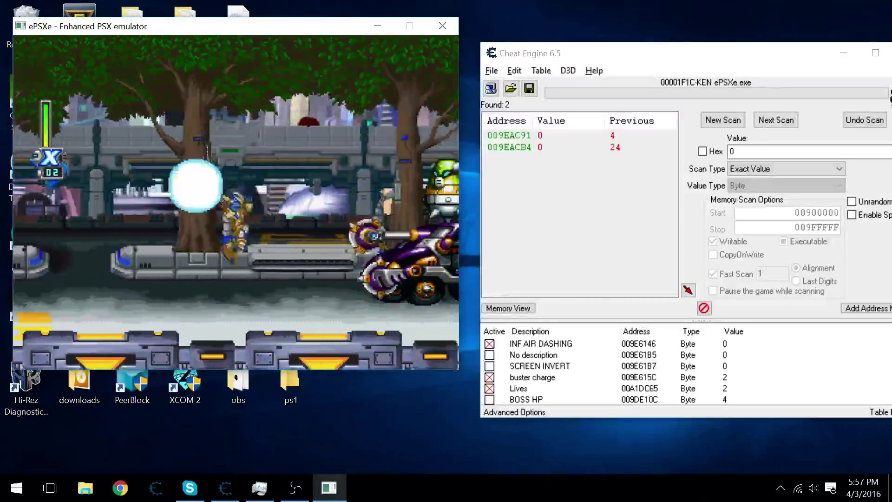
key("s")
key("s")
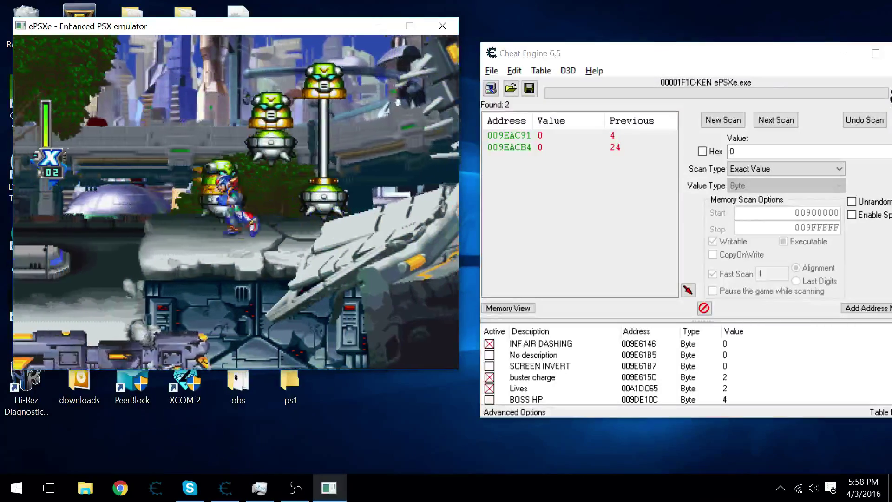
key("z")
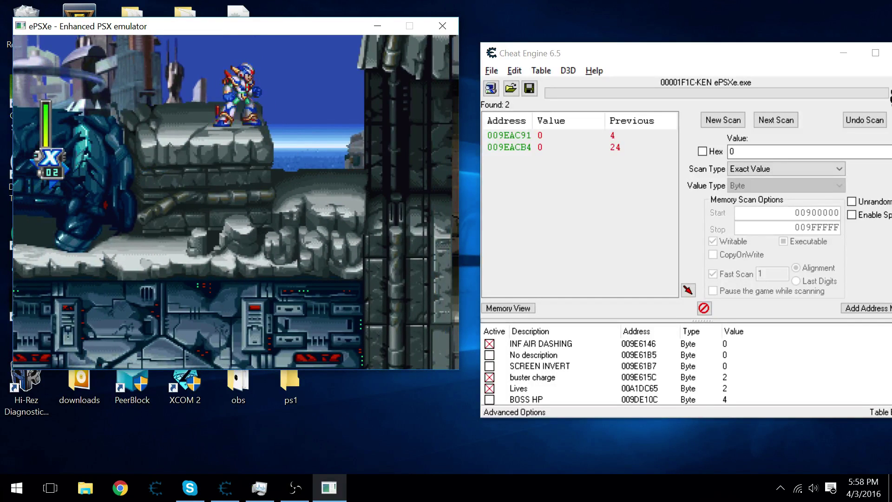
scroll(684, 398, "down", 1)
scroll(696, 390, "down", 3)
Set dash length and Run speed to 10 in the cheat table and activate both entries
left_click(714, 399)
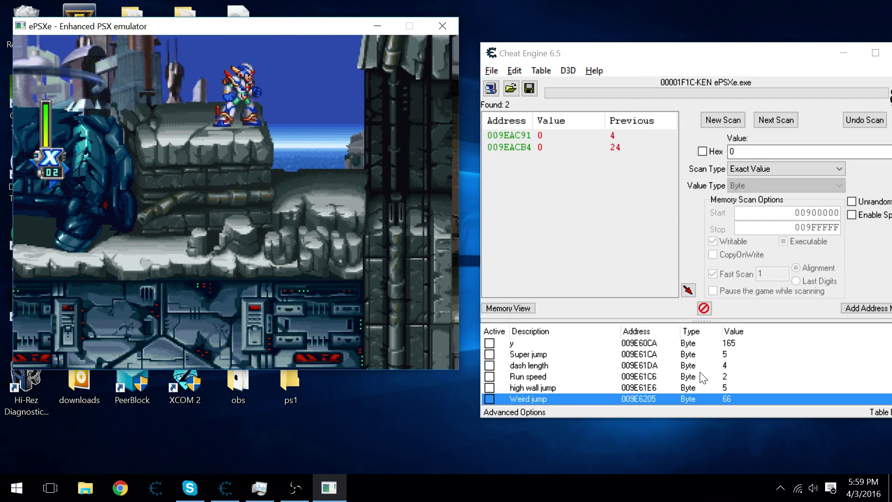
double_click(741, 365)
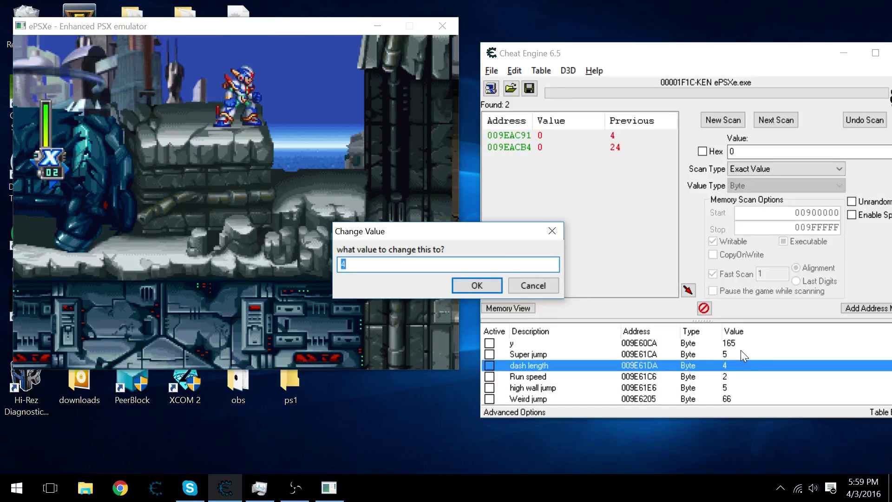
type("0")
key("Return")
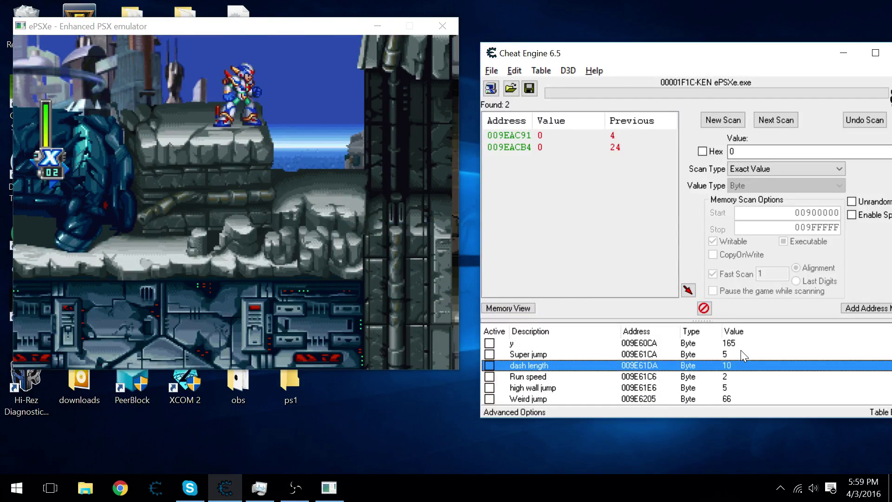
key("space")
key("Down")
type("0")
key("Return")
key("space")
key("Down")
key("Down")
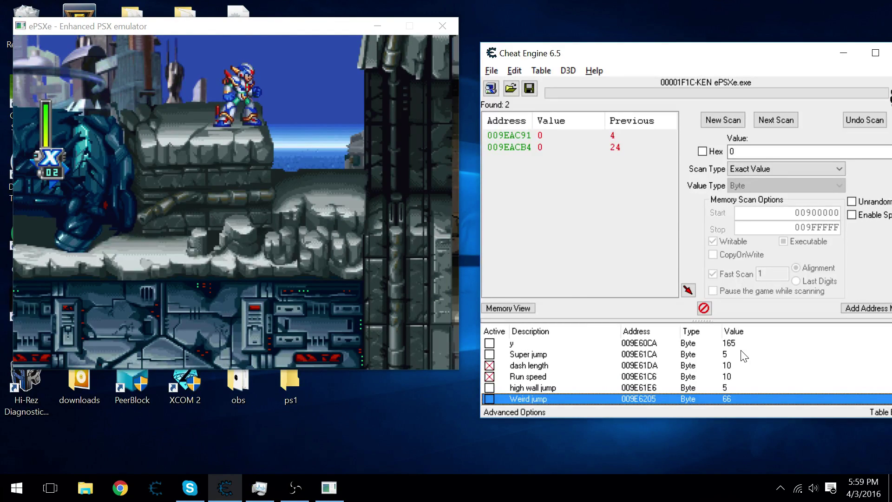
Back in the game, leap Mega Man X high to the right and onward into the corridor
key("alt+Tab")
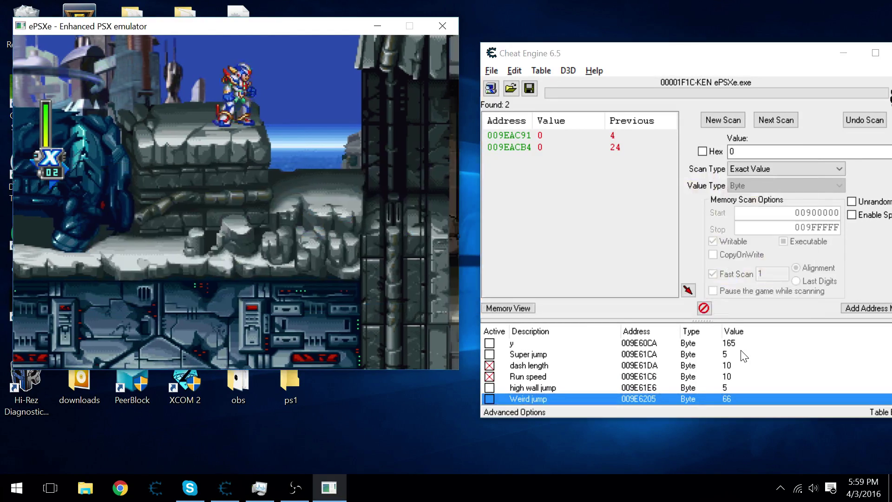
key("x")
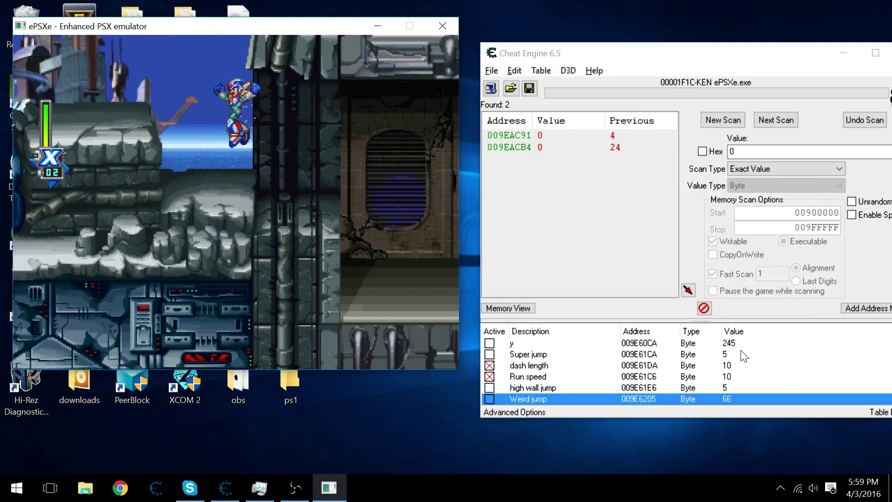
key("x")
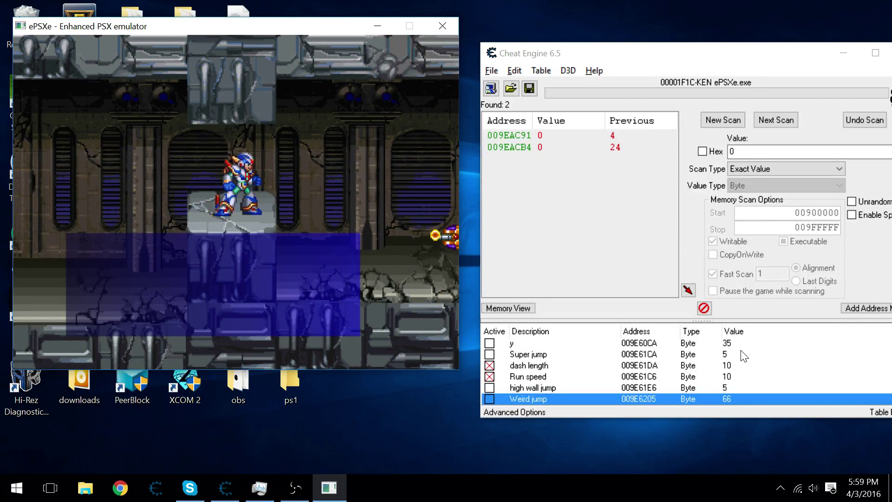
Run right through the new area and wall-jump up through the level
key("x")
key("Right")
key("Right")
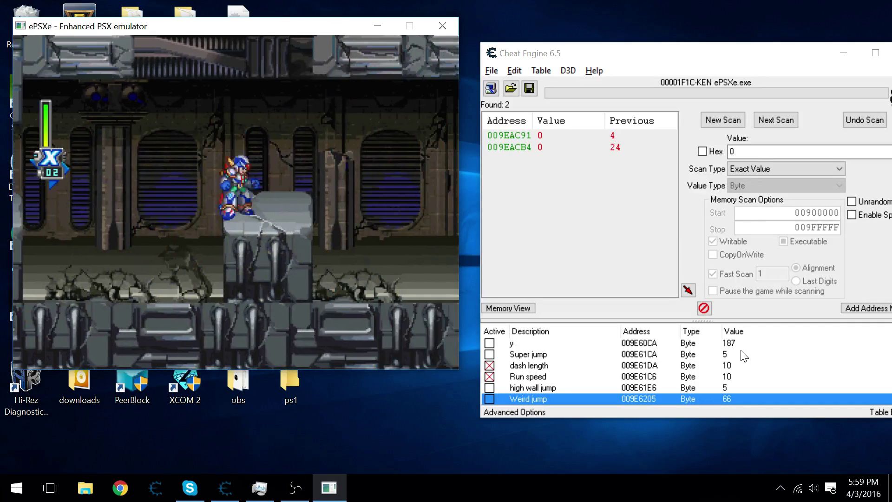
key("x")
key("x")
key("Right")
key("Right")
key("x")
Set high wall jump to 10 and freeze it, then jump X up to the ladder area
key("alt+Tab")
key("Up")
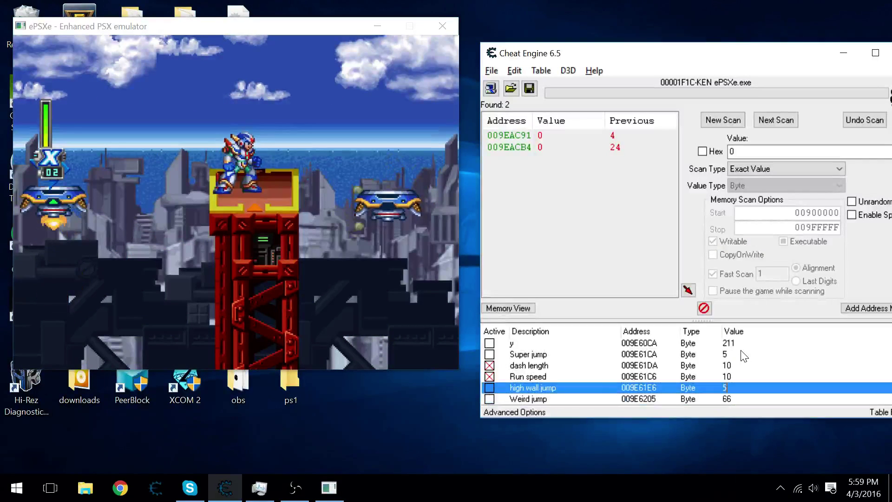
key("alt+Tab")
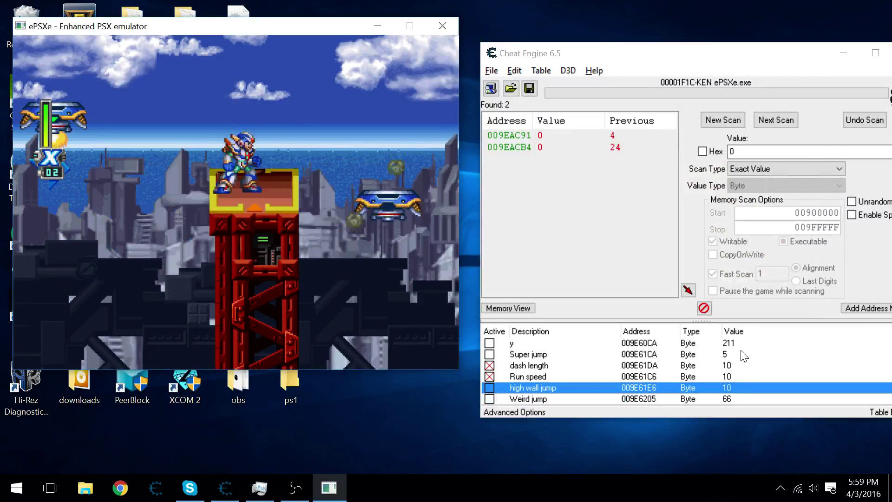
key("alt+Tab")
key("space")
key("alt+Tab")
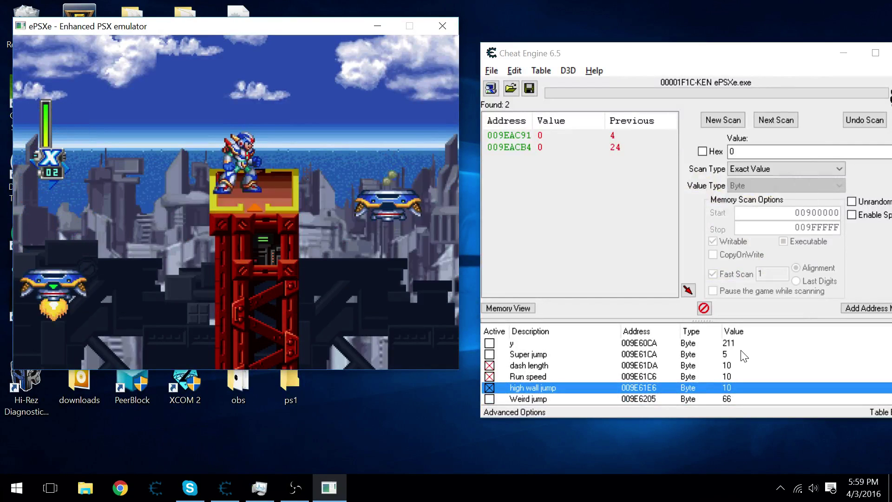
key("x")
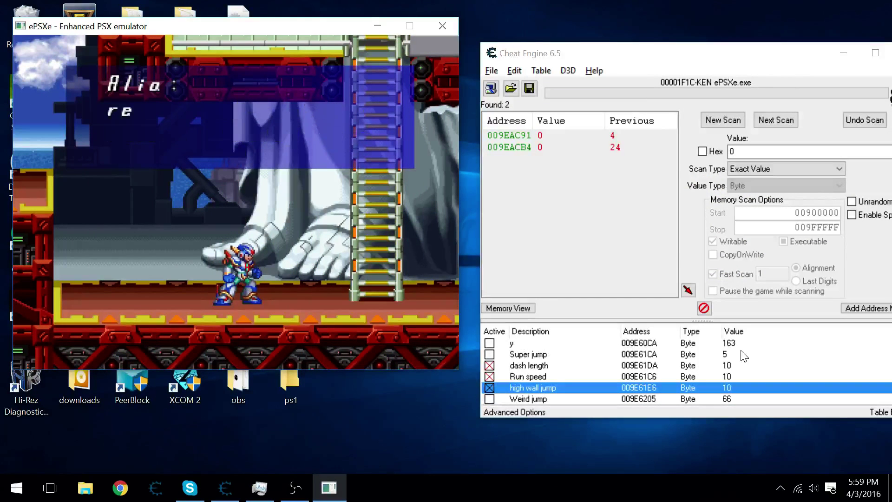
key("Right")
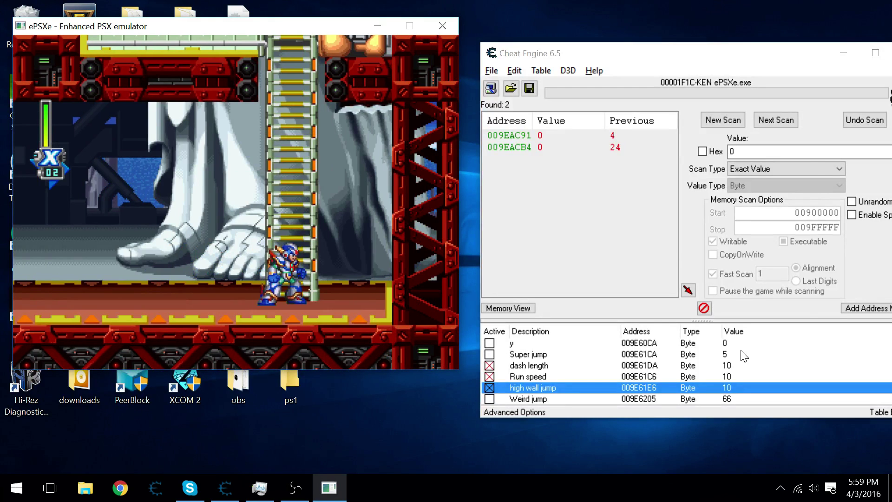
Set the Weird jump value to 0, then make Mega Man jump very high in the game
key("alt+Tab")
key("Down")
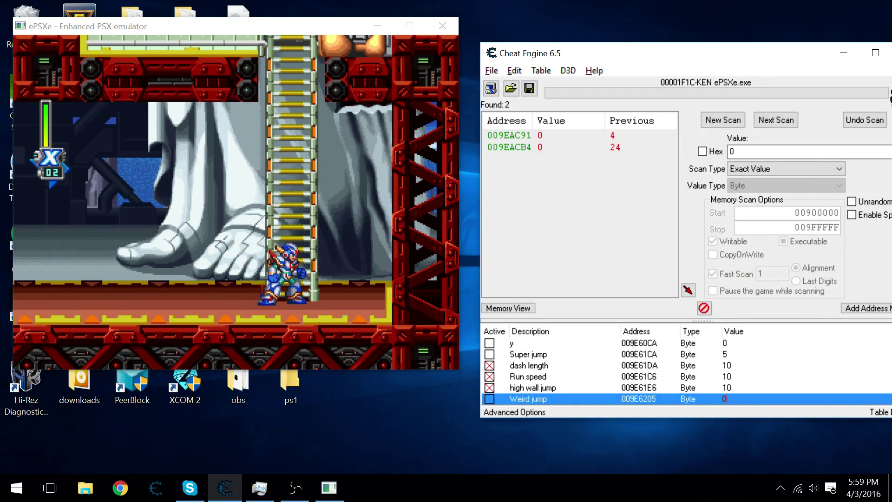
key("Return")
key("alt+Tab")
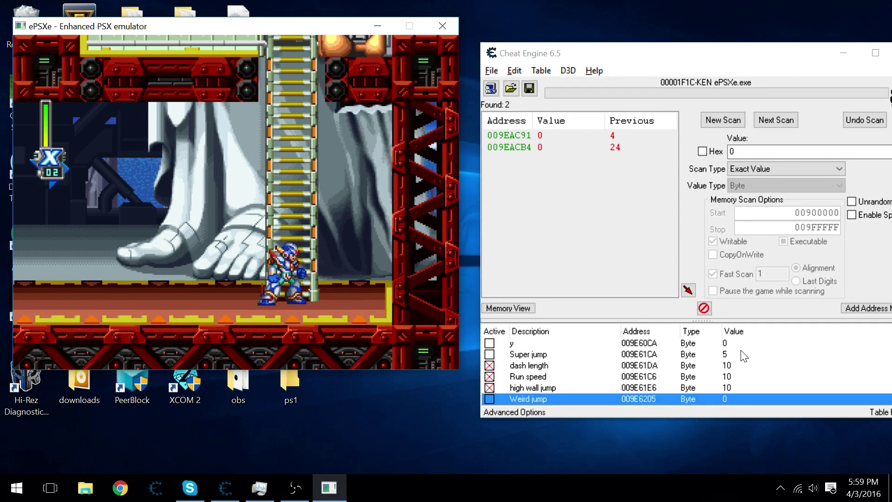
key("z")
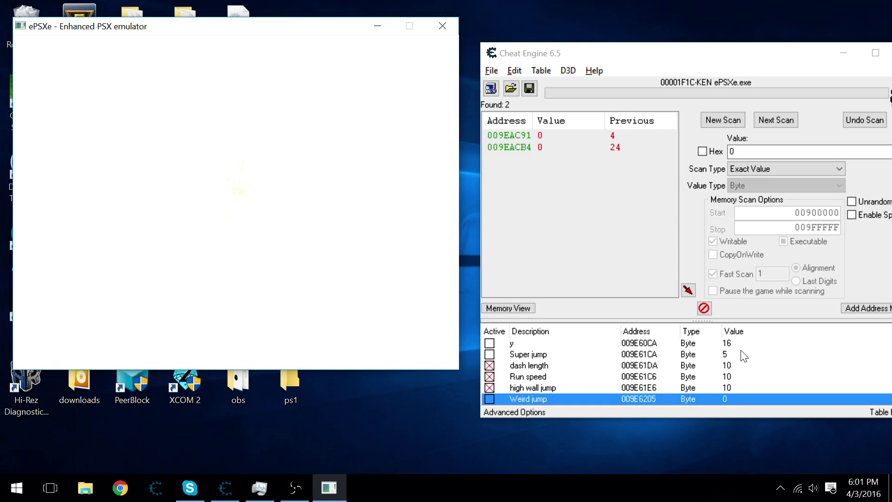
Move the stage-select choice onto the jungle boss and confirm it
key("alt+Tab")
key("alt+Tab")
key("alt+Tab")
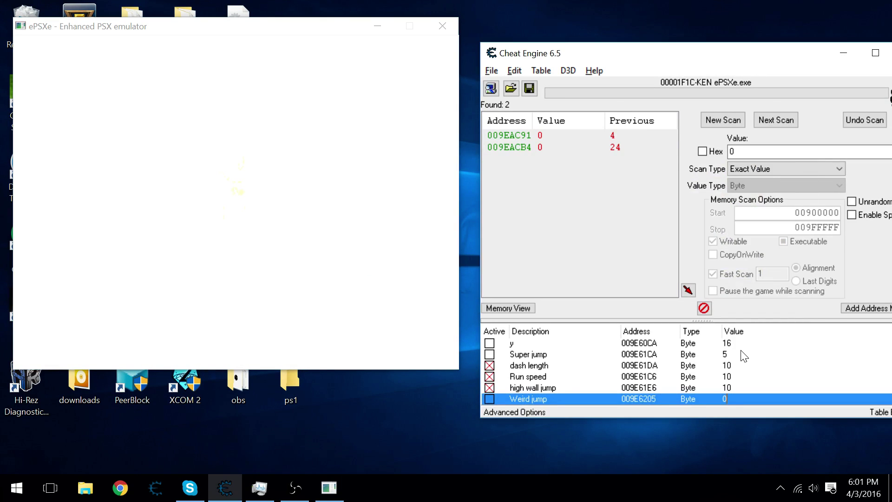
key("alt+Tab")
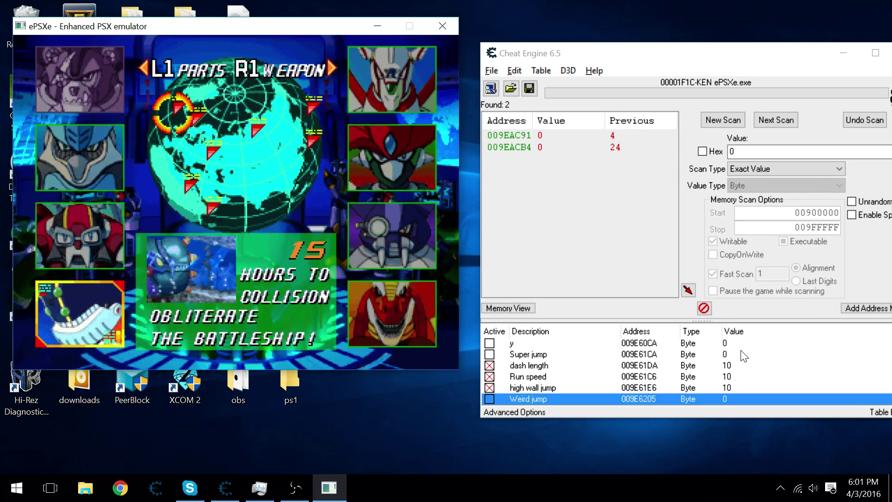
key("Up")
key("Up")
key("Right")
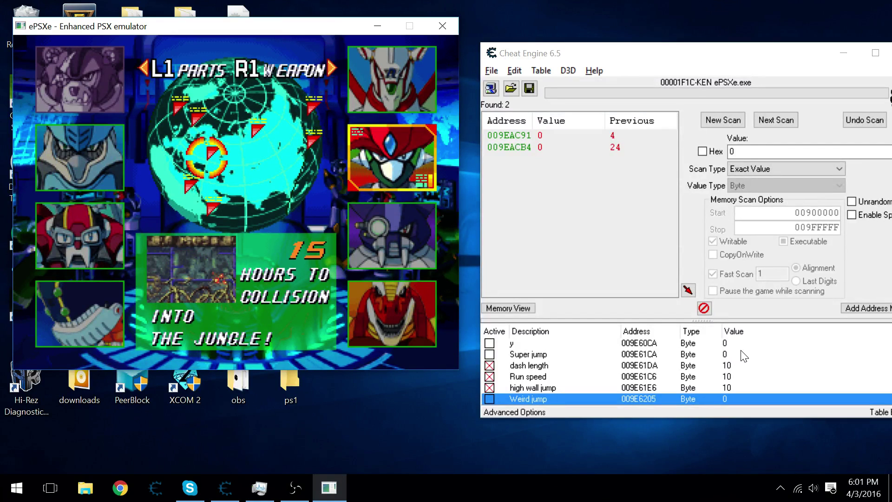
key("z")
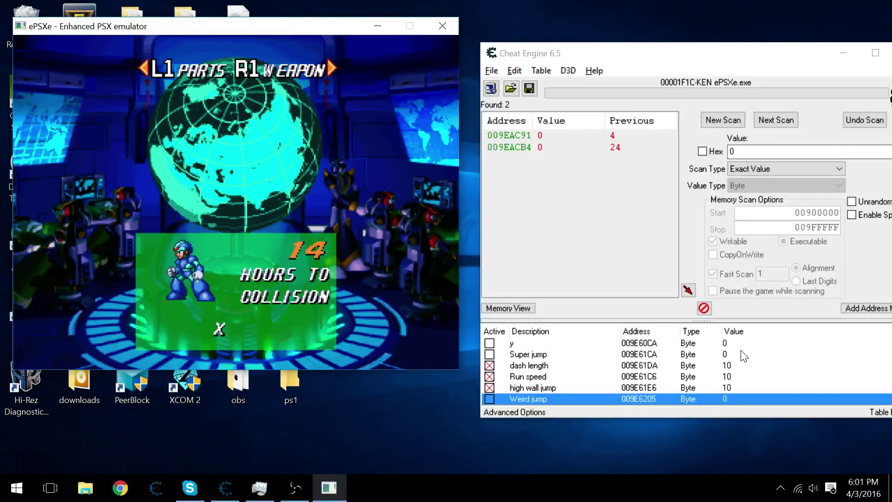
Cycle the character past Zero back to X in Ultimate Armor and load the stage
key("Right")
key("Left")
key("z")
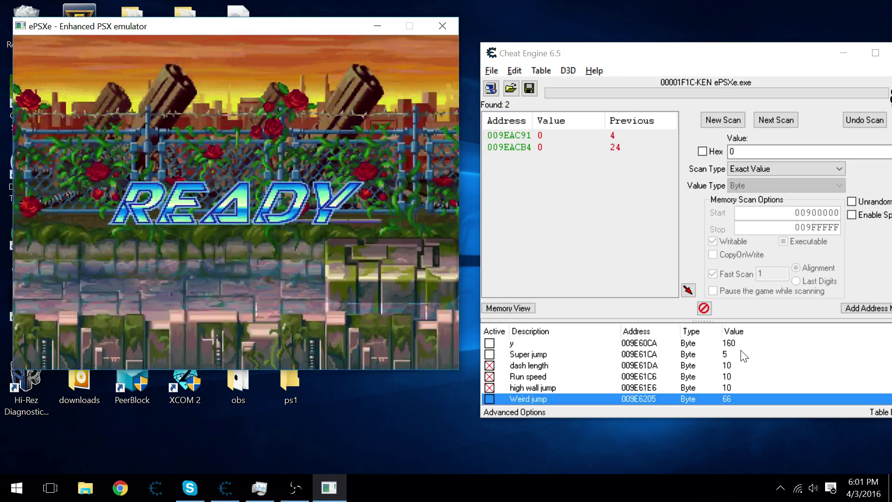
key("alt+Tab")
Set dash length to 255, then test the longer dash left and right in the jungle stage
key("Up")
key("Up")
key("Up")
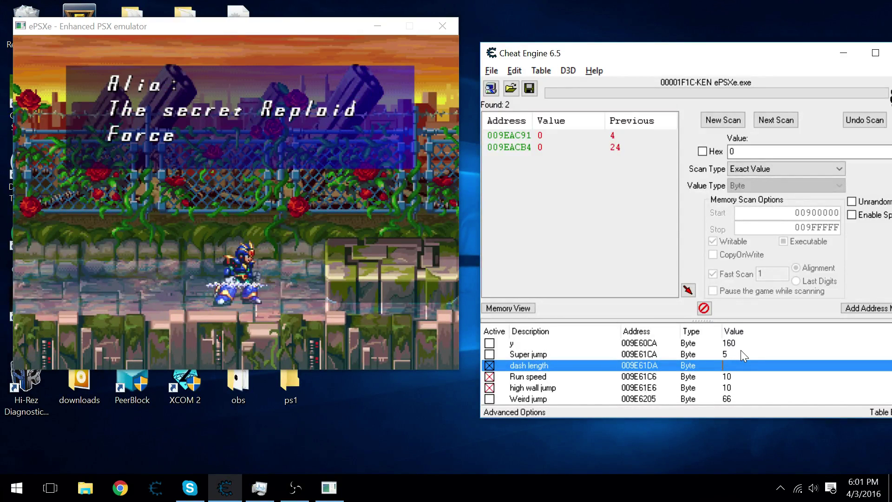
key("Return")
key("alt+Tab")
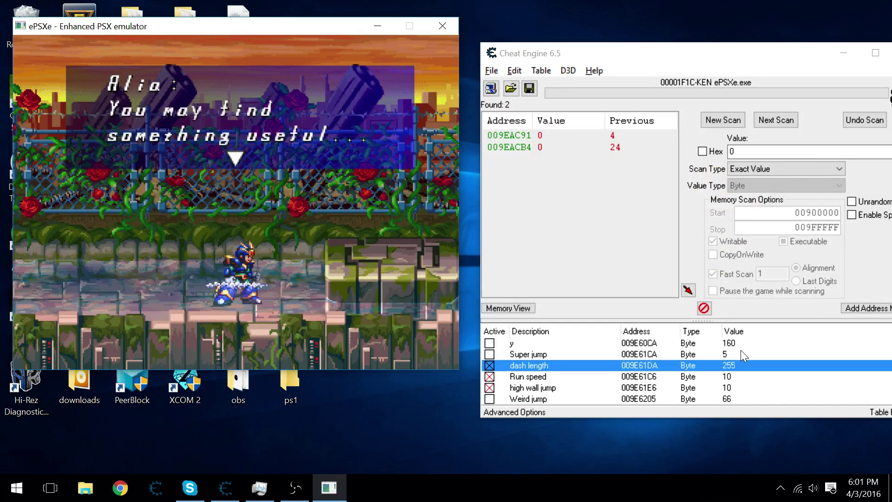
key("Left")
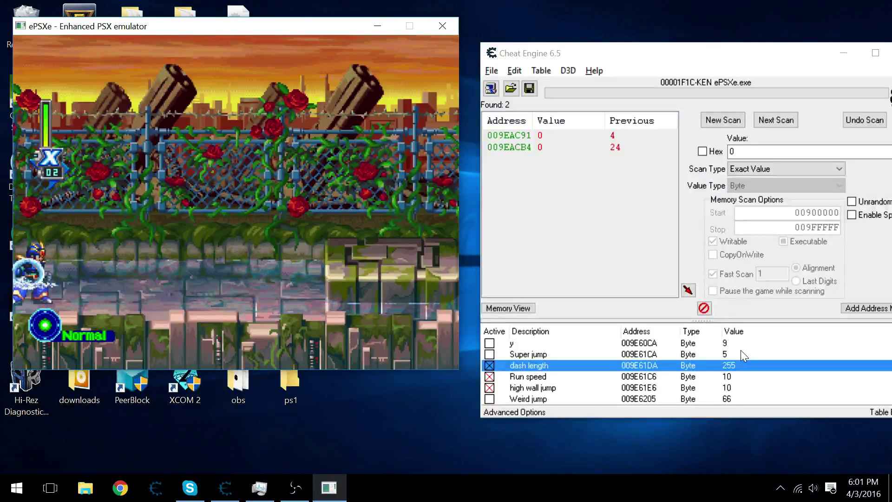
key("Right")
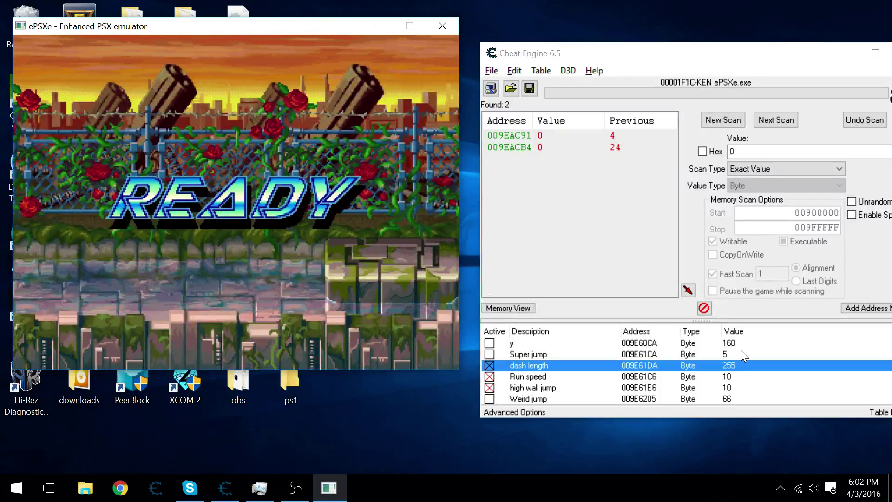
key("alt+Tab")
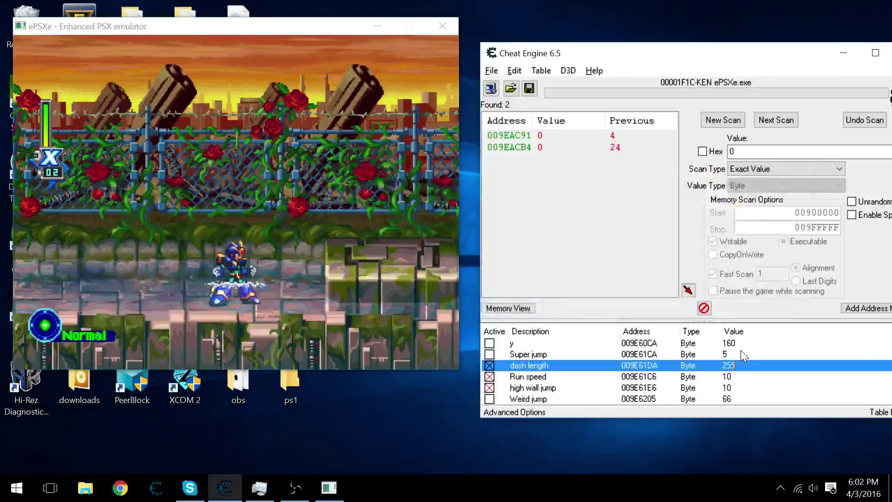
Dash, climb and jump high through the first part of the cave stage
key("alt+Tab")
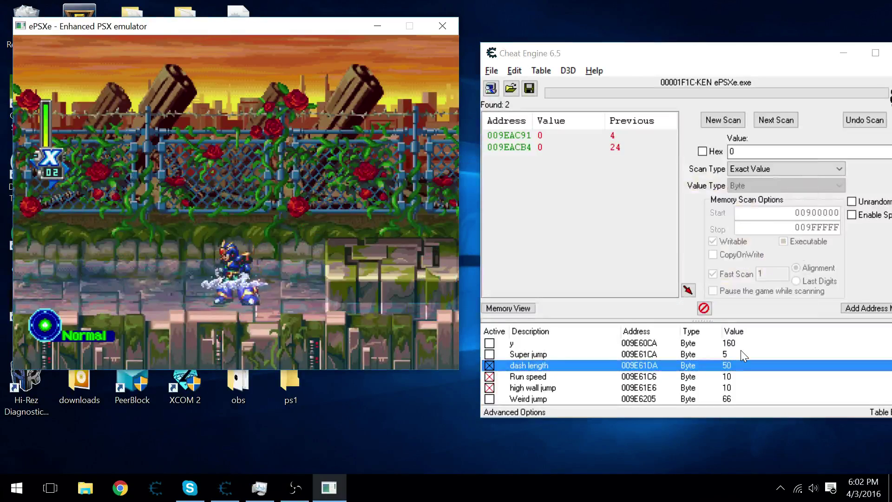
key("Right")
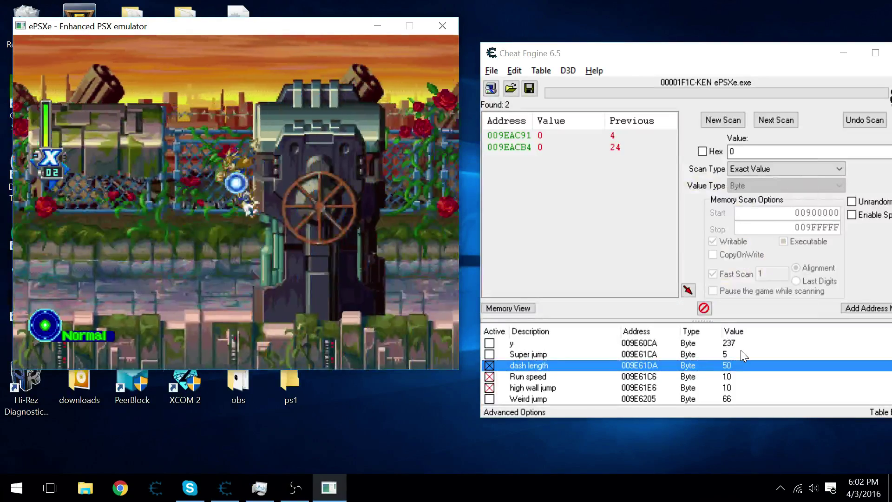
key("Left")
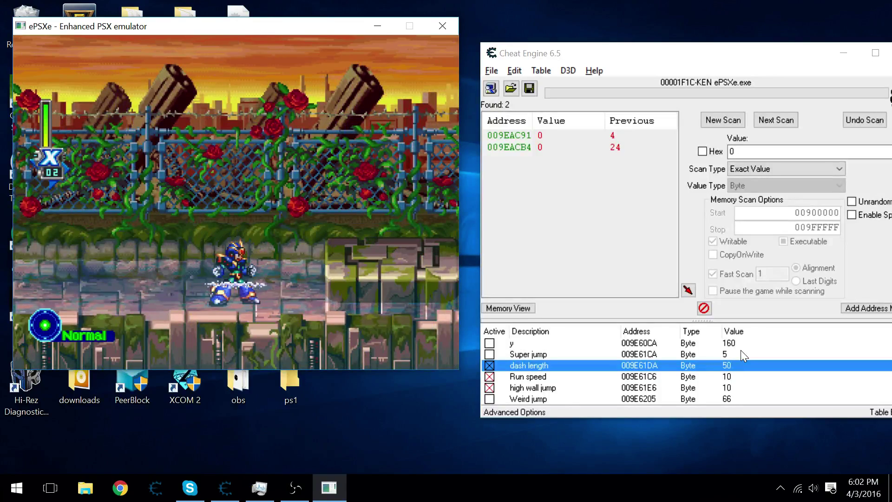
key("Right")
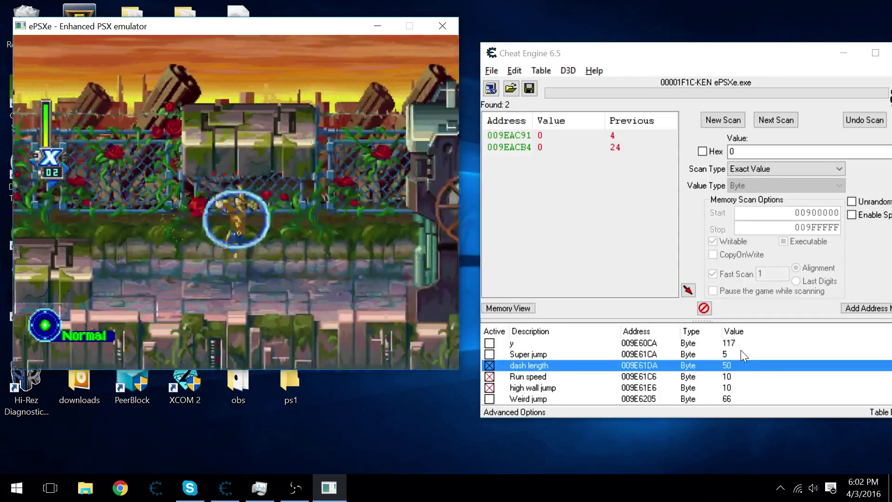
key("x")
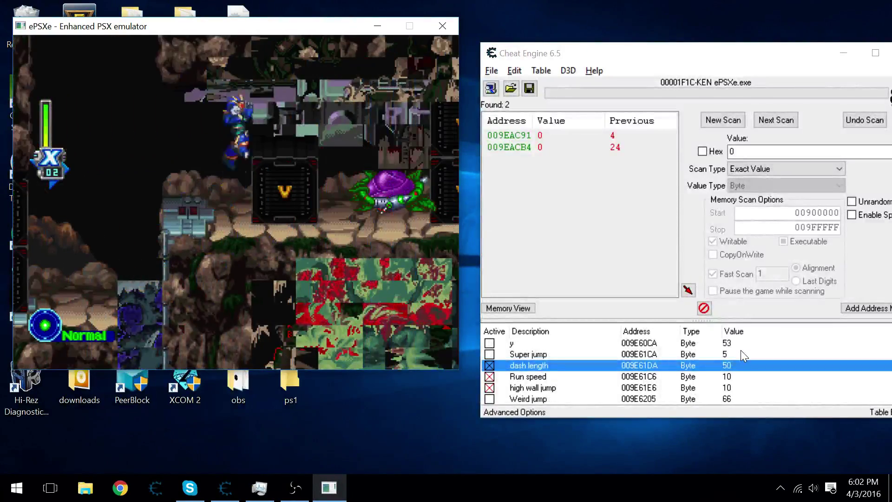
key("Left")
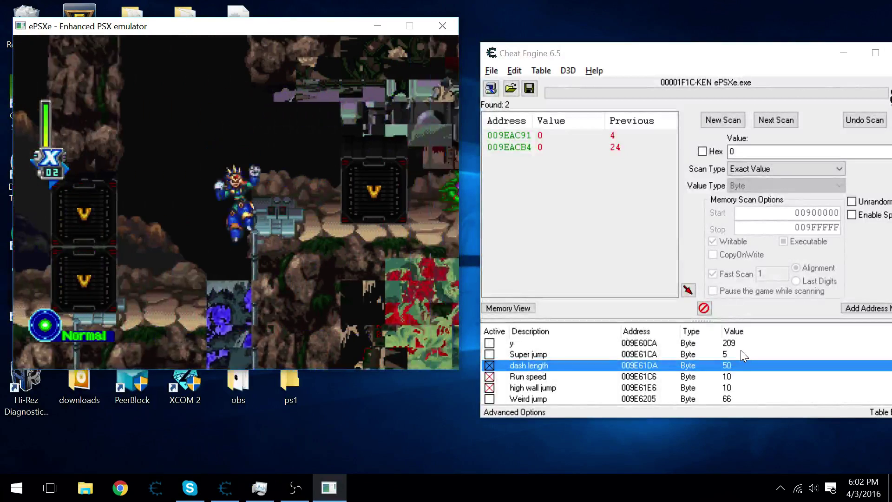
Work through the cave, hit the enemy with a charged shot and exit to the stage select
key("Left")
key("Right")
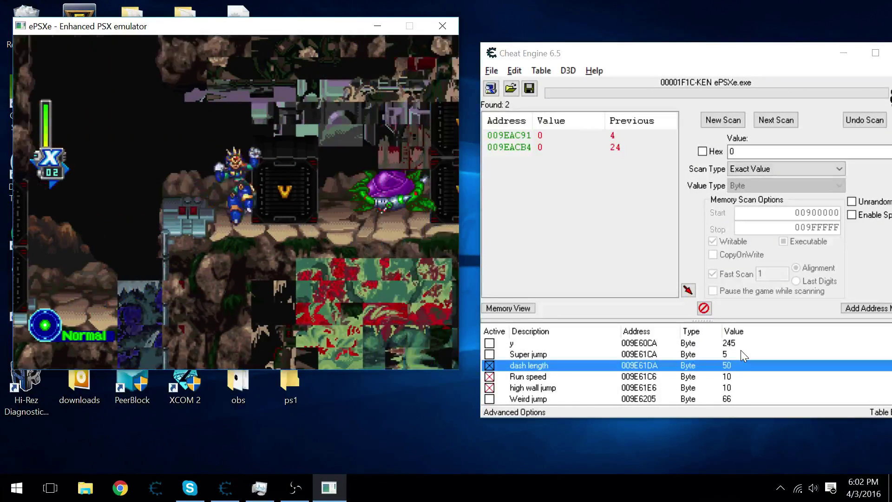
key("Left")
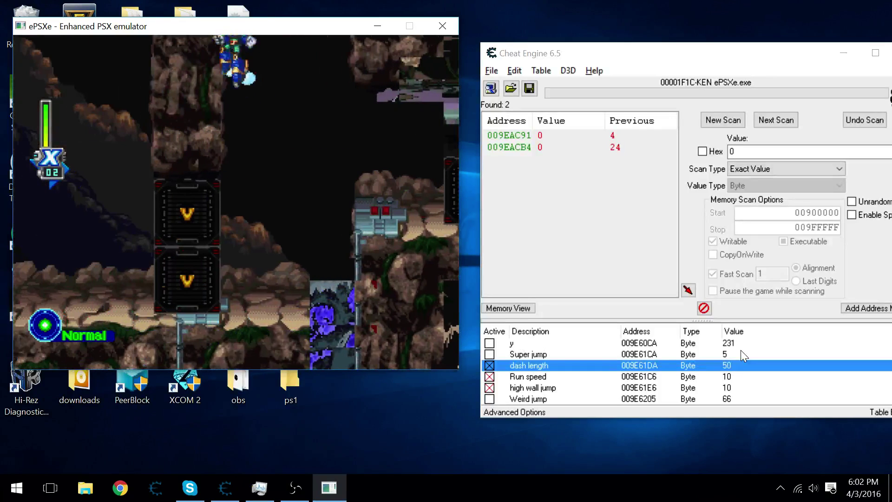
key("Left")
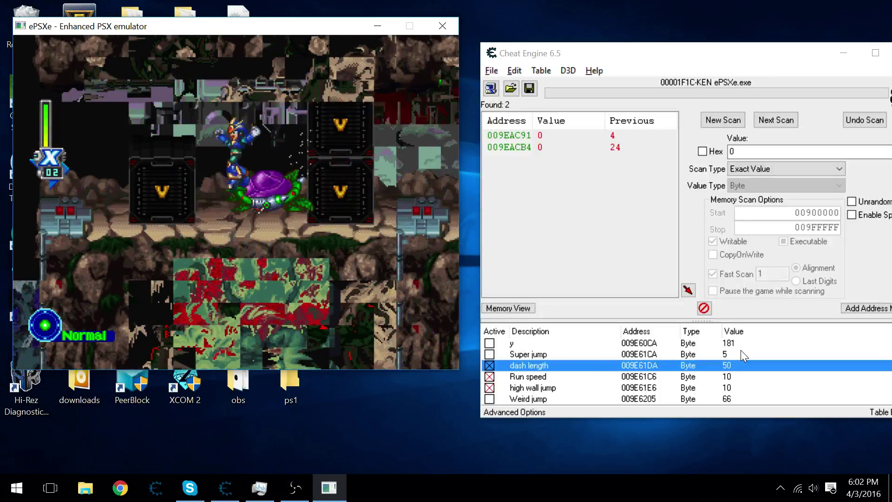
key("Right")
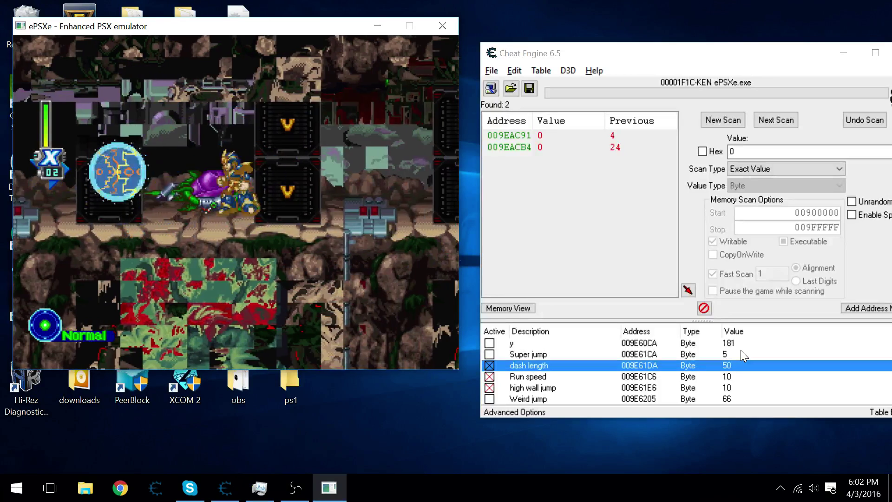
key("Right")
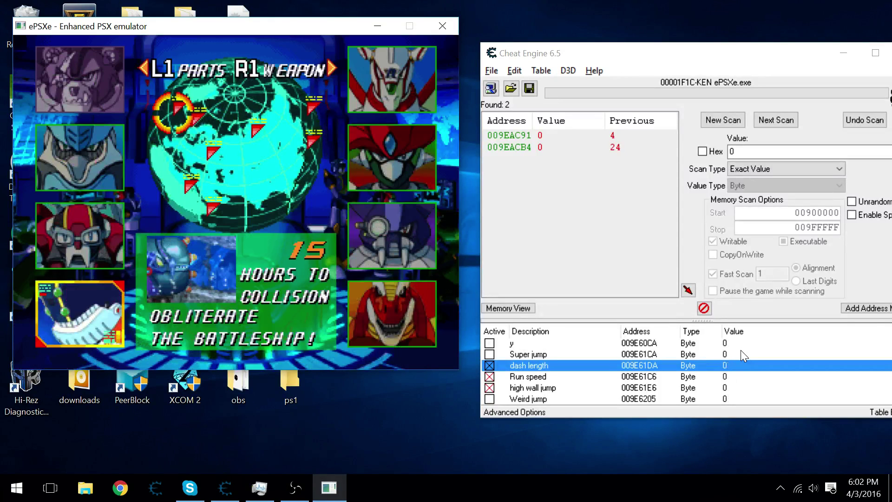
Move the stage-select choice to the top-right boss, The Skiver, and confirm it
key("Down")
key("Down")
key("Right")
key("Down")
key("Down")
key("Up")
key("Up")
key("Up")
key("x")
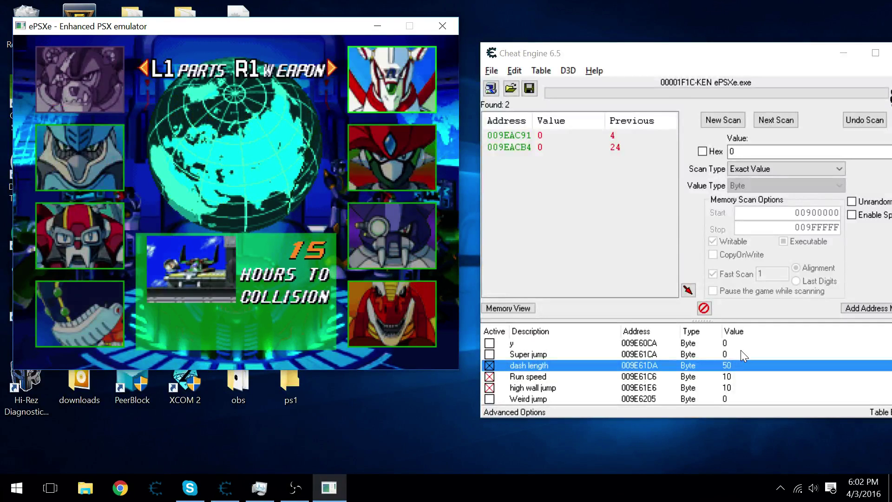
key("Up")
key("Up")
key("Down")
key("Down")
key("Down")
Choose a character to start the stage, checking Cheat Engine while it loads
key("x")
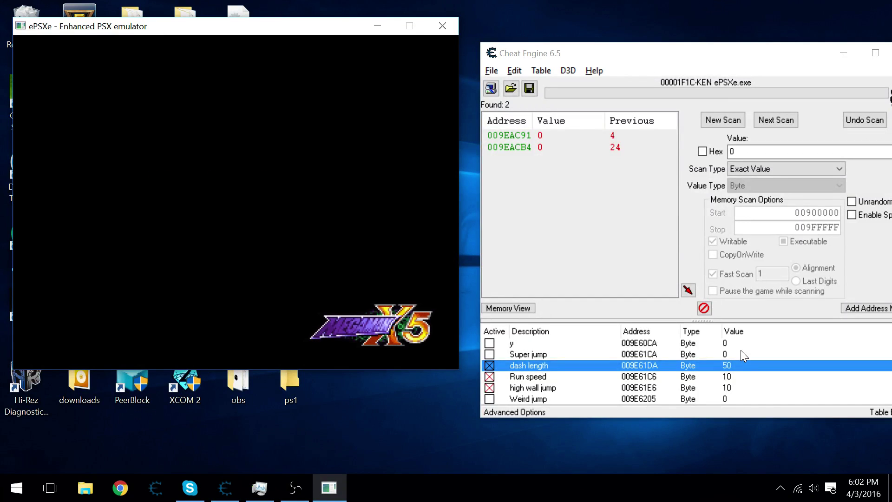
key("alt+Tab")
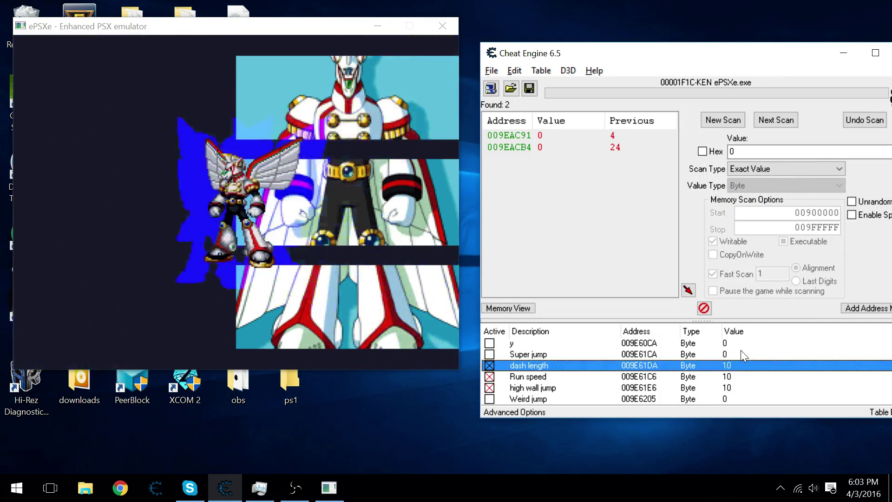
key("alt+Tab")
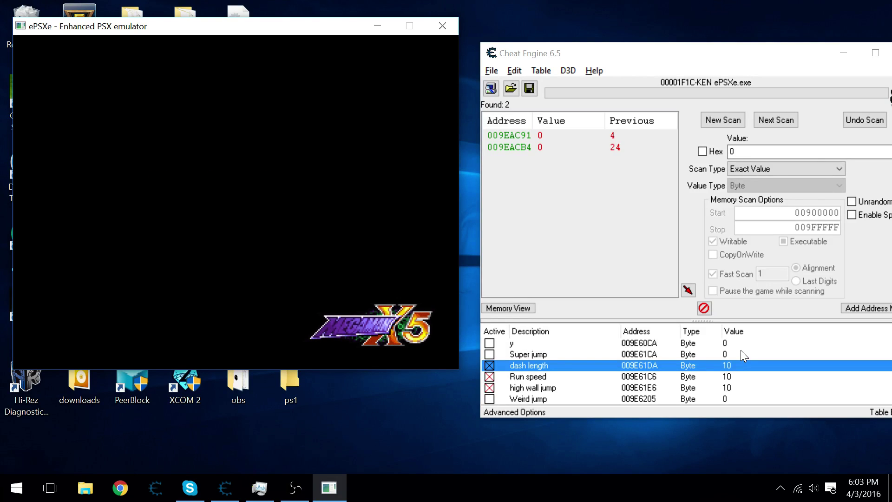
Give Super jump the value 10 and make it active, then return to the game in ePSXe
left_click(743, 355)
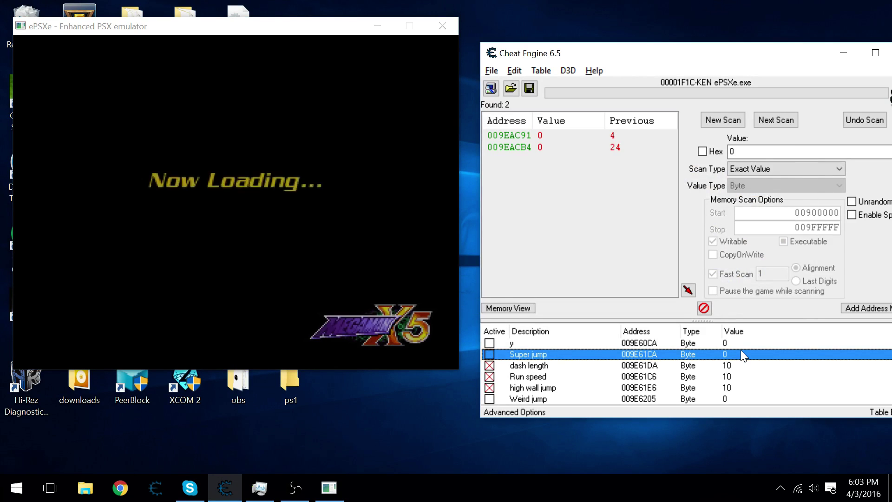
type("10")
key("Return")
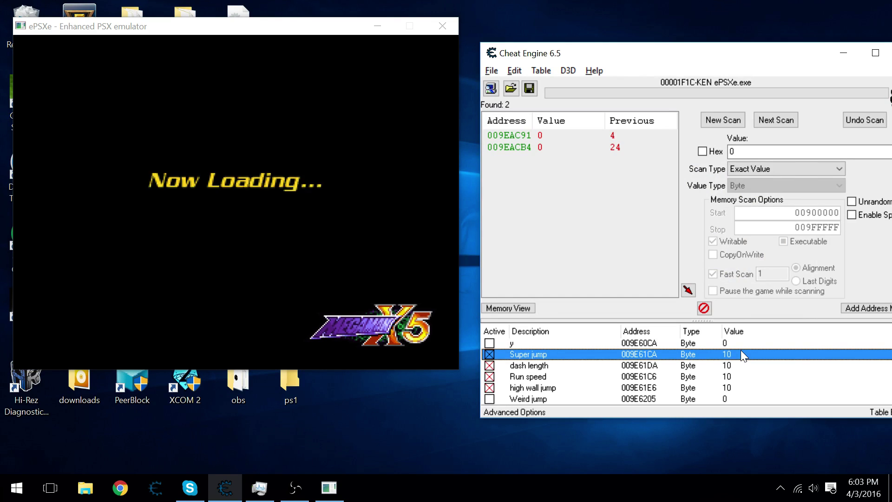
key("alt+Tab")
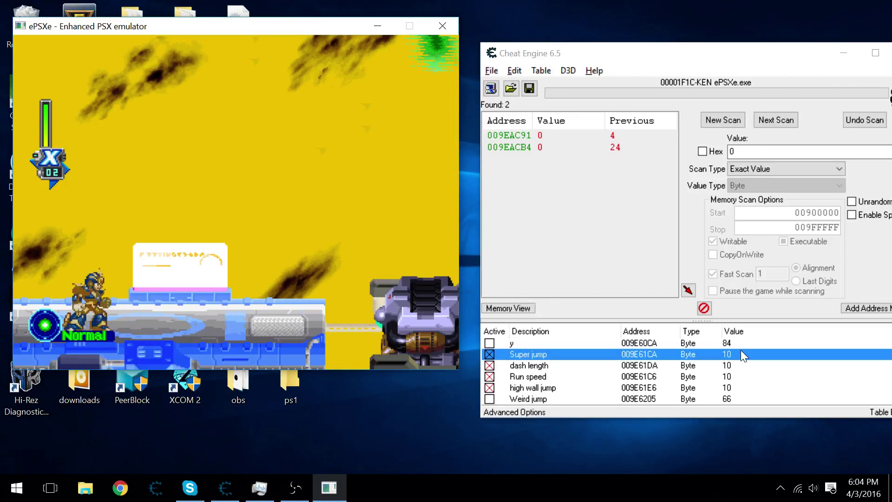
Check the Weird jump entry in Cheat Engine and switch back to the game
left_click(742, 355)
key("Down")
key("Down")
key("Down")
key("Down")
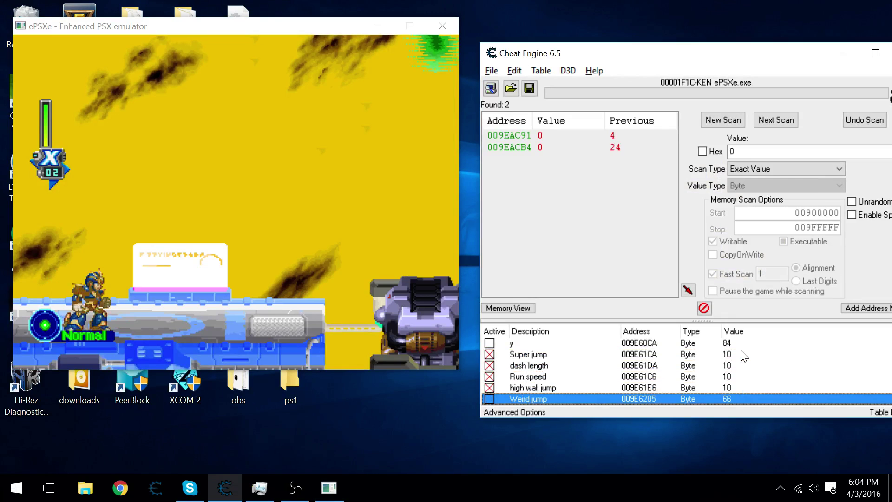
key("alt+Tab")
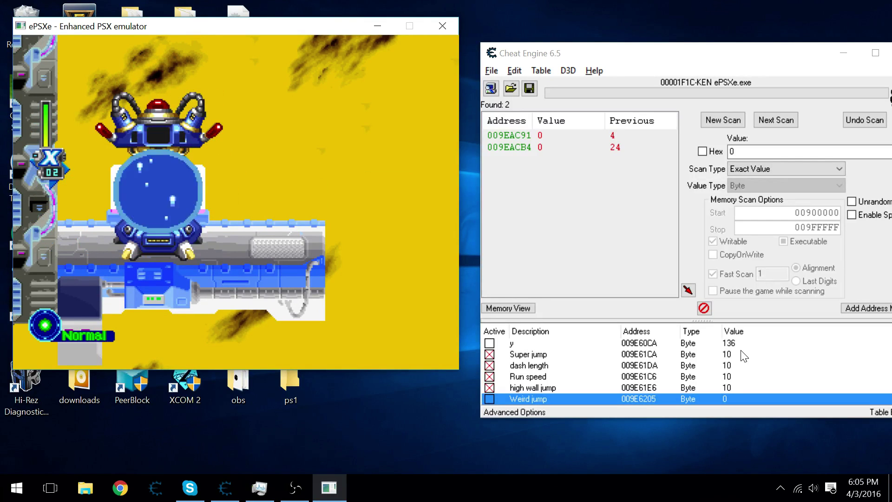
key("alt+Tab")
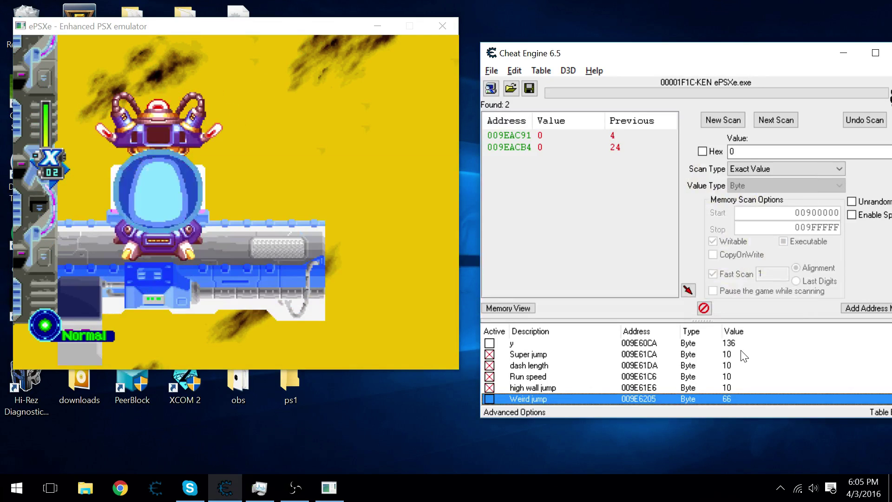
key("alt+Tab")
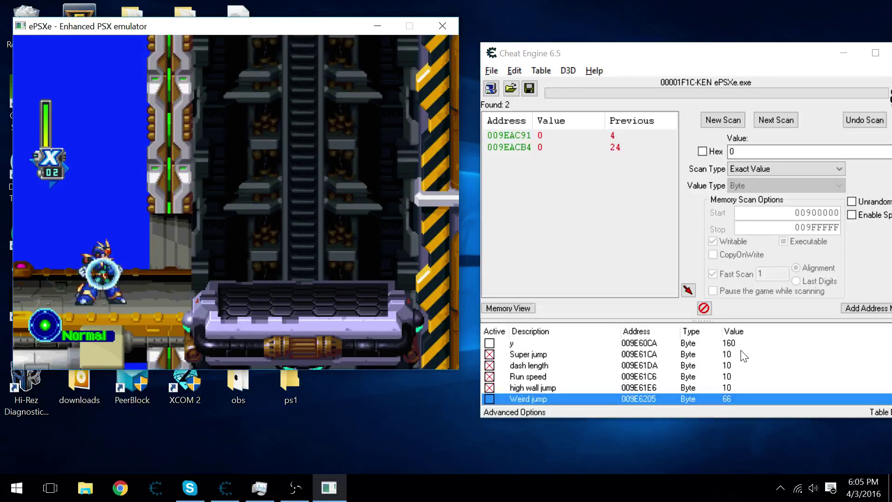
Dash onto the platform and super-jump up the shaft walls to the top of the stage
key("Right")
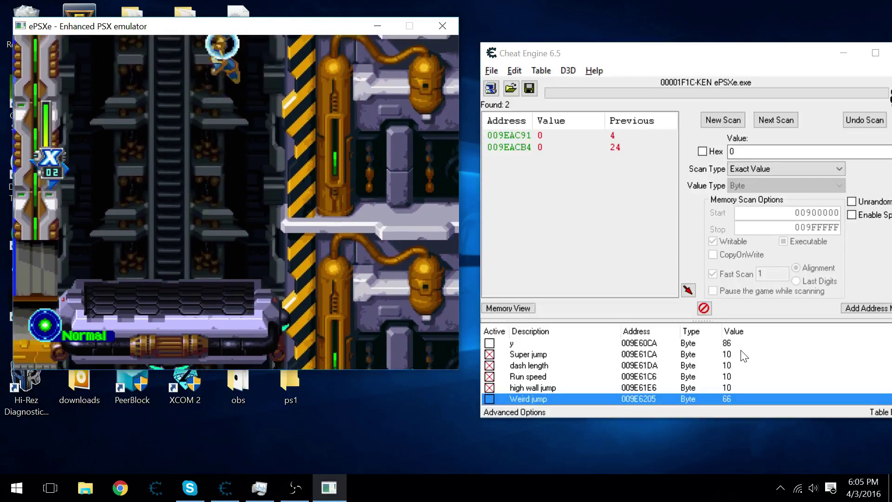
key("x")
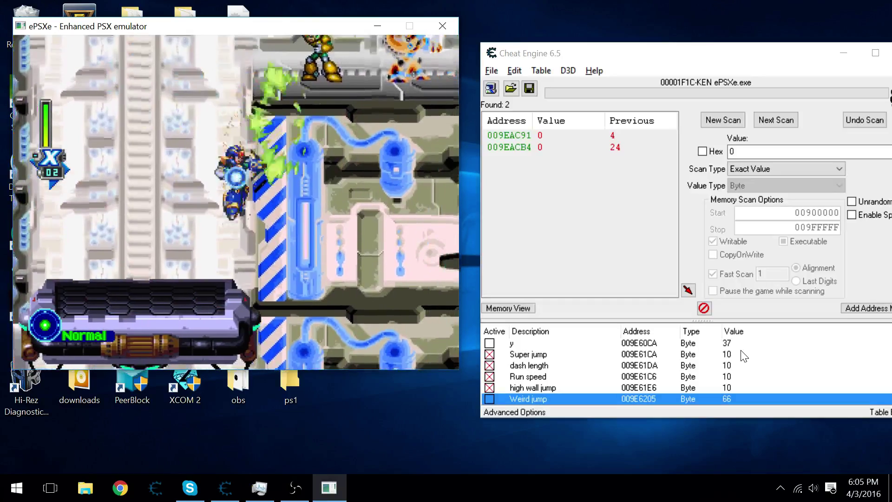
key("x")
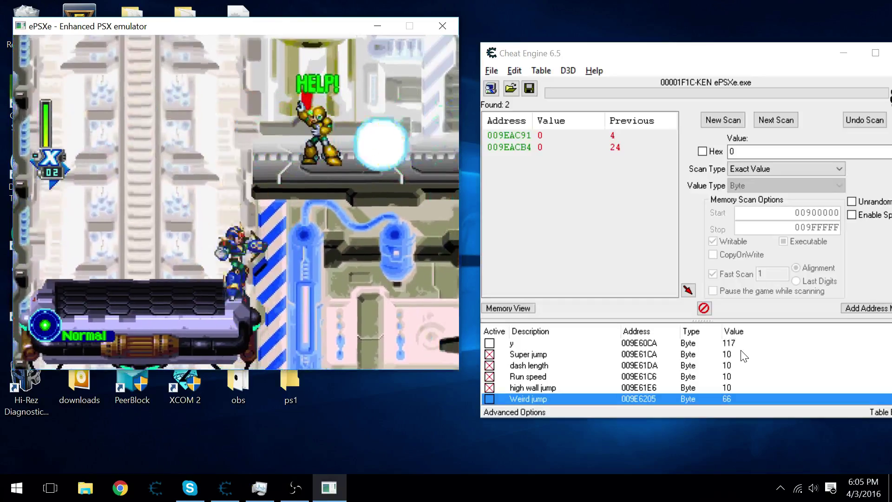
key("x")
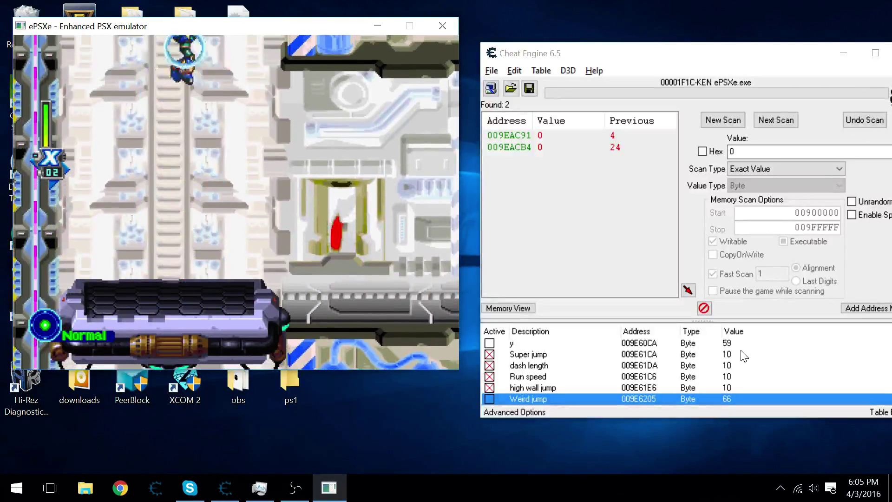
key("x")
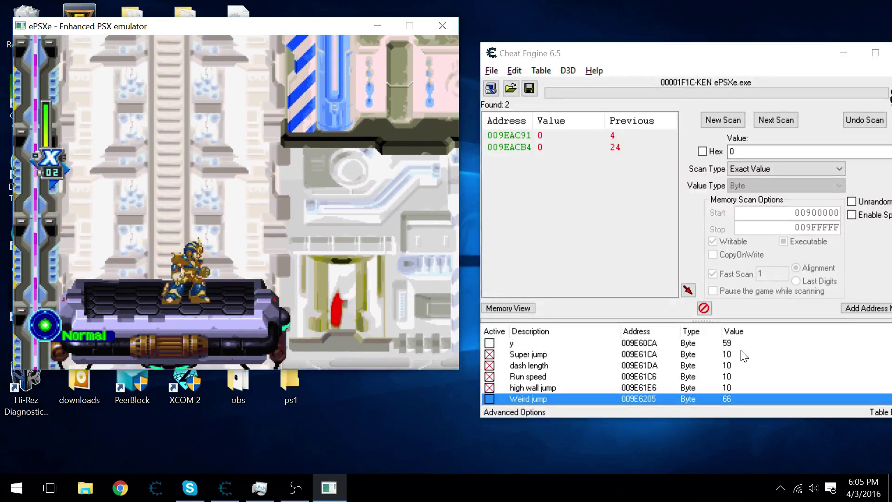
key("x")
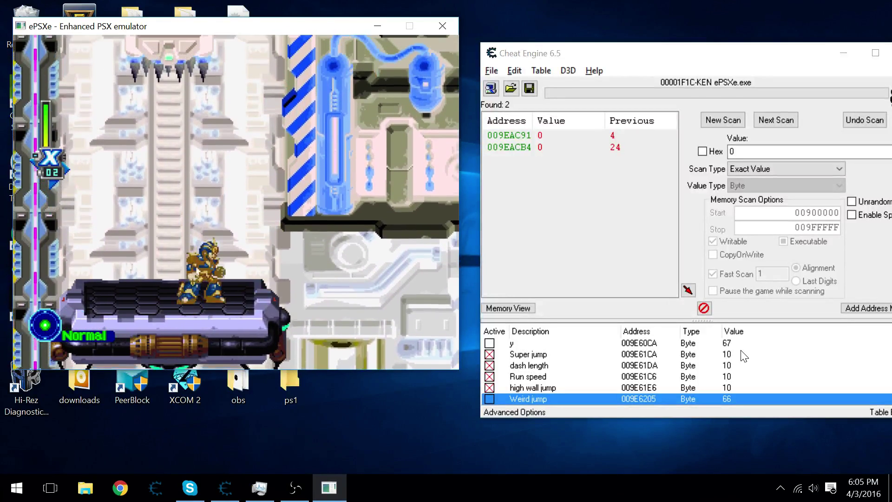
key("x")
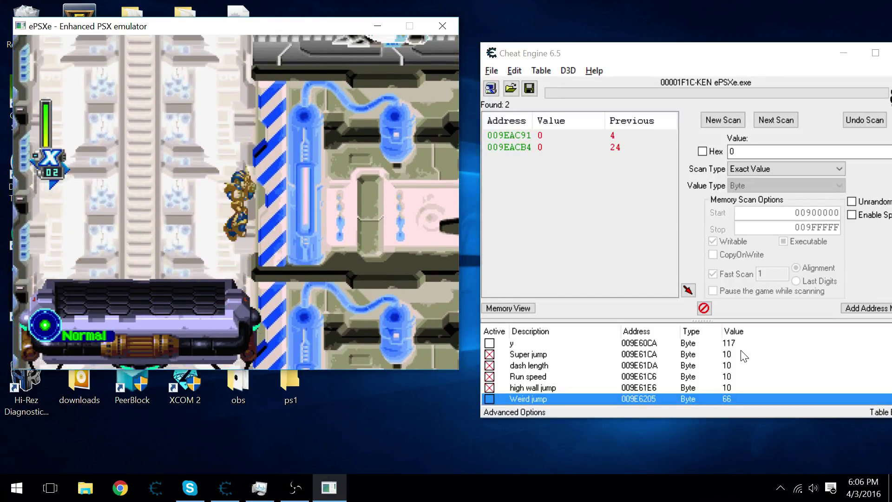
key("x")
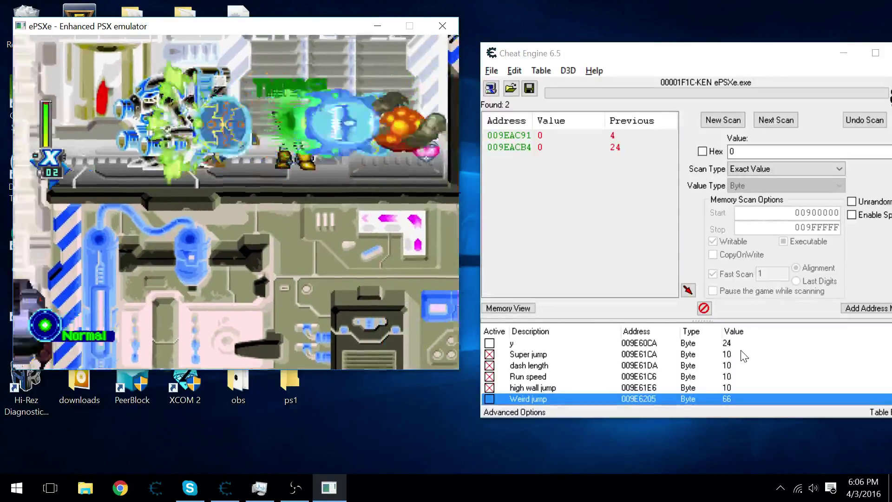
key("x")
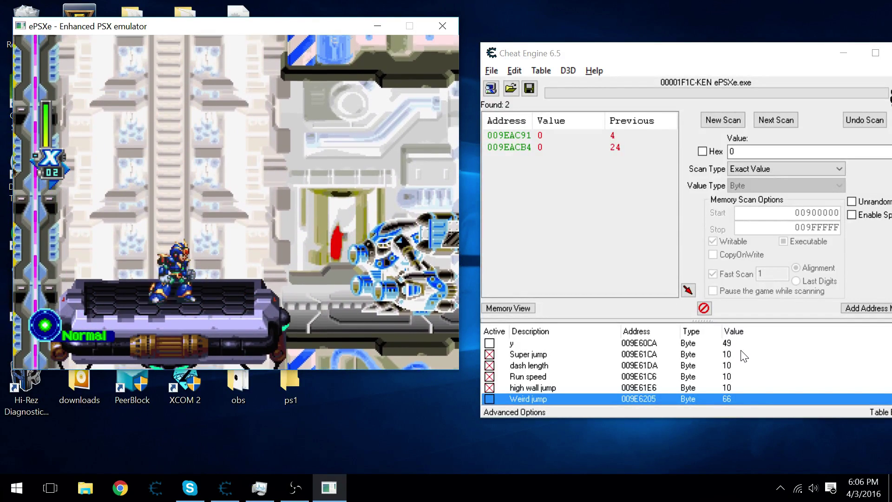
key("x")
key("x")
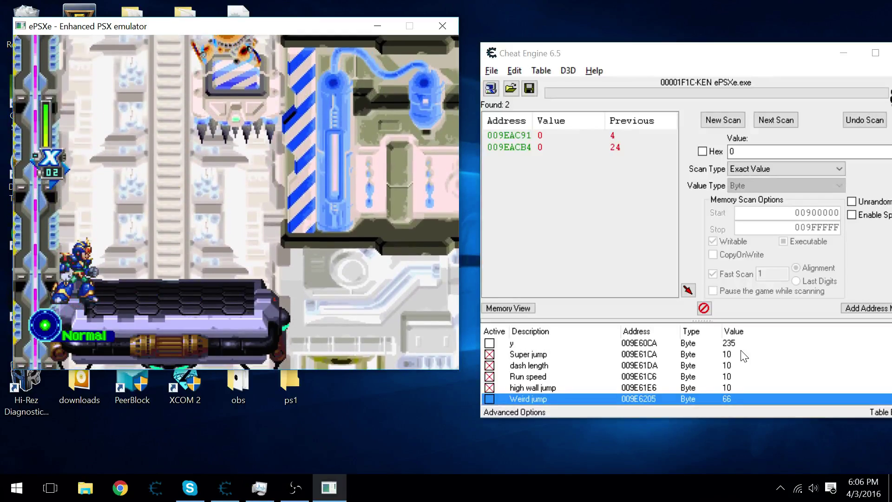
Drop down firing charged buster shots, dash right and leap over the wall into the sky
key("z")
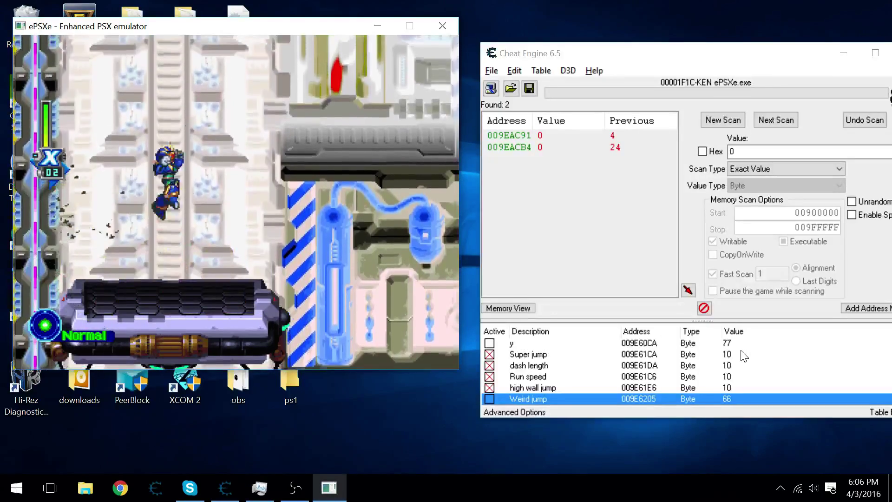
key("Right")
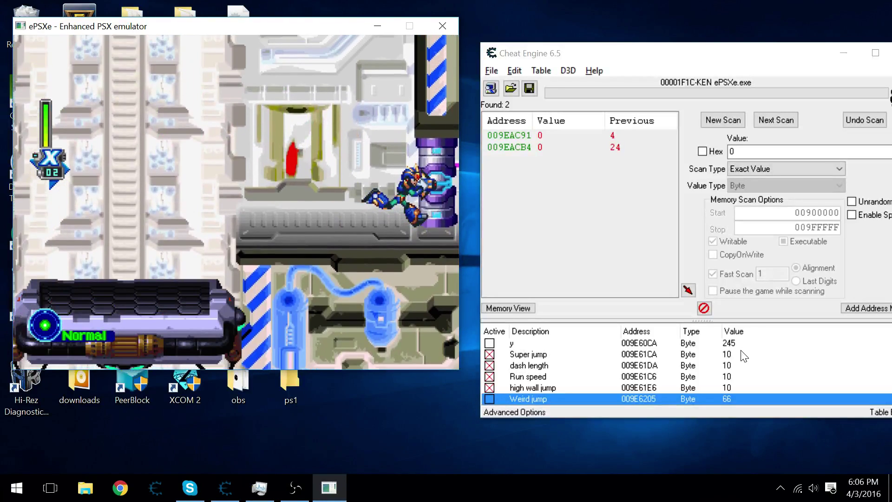
key("Left")
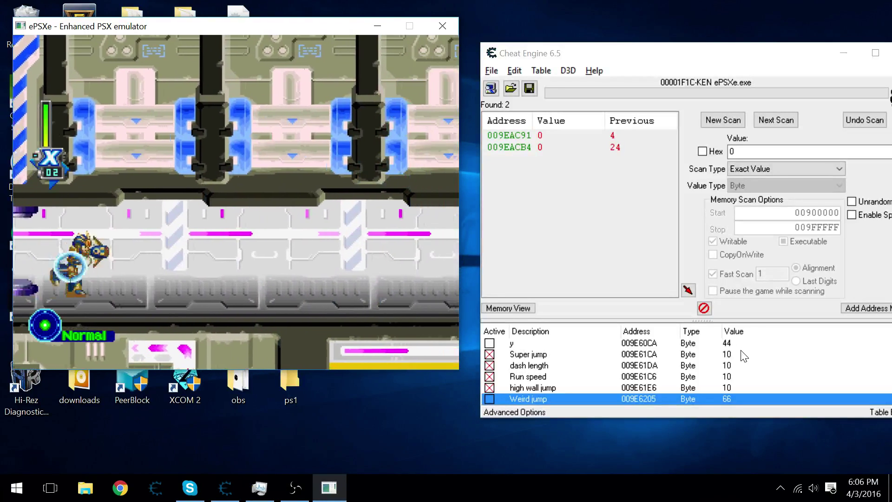
key("Right")
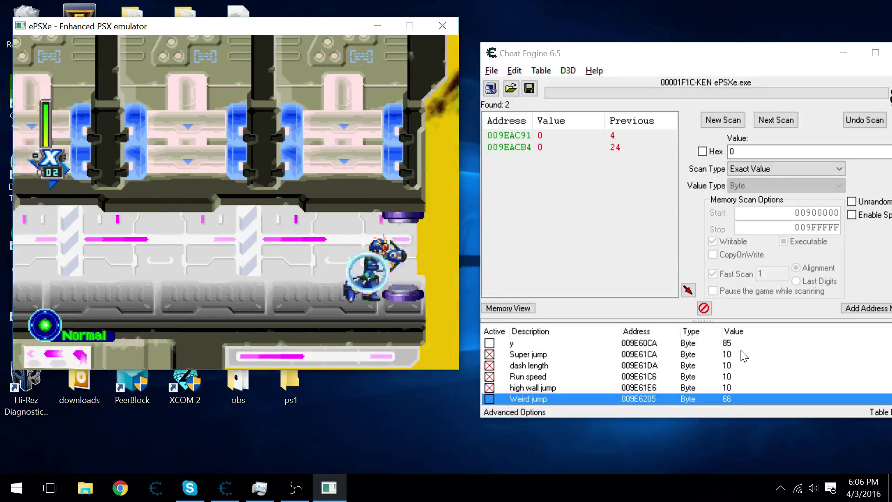
key("Right")
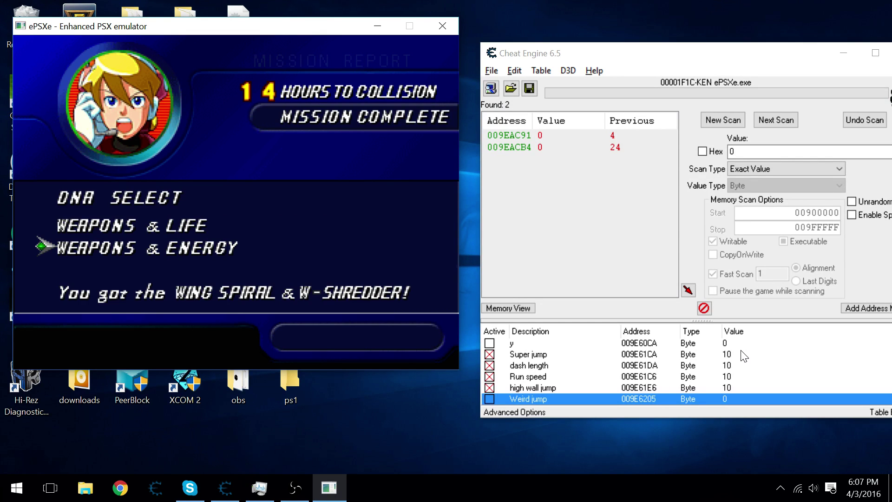
Dismiss the DNA reward message and close the mission report
key("Return")
key("Return")
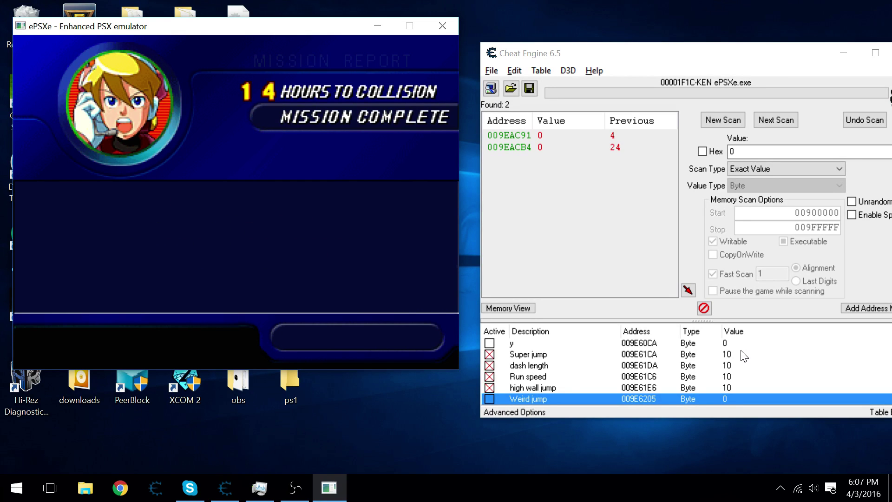
key("Return")
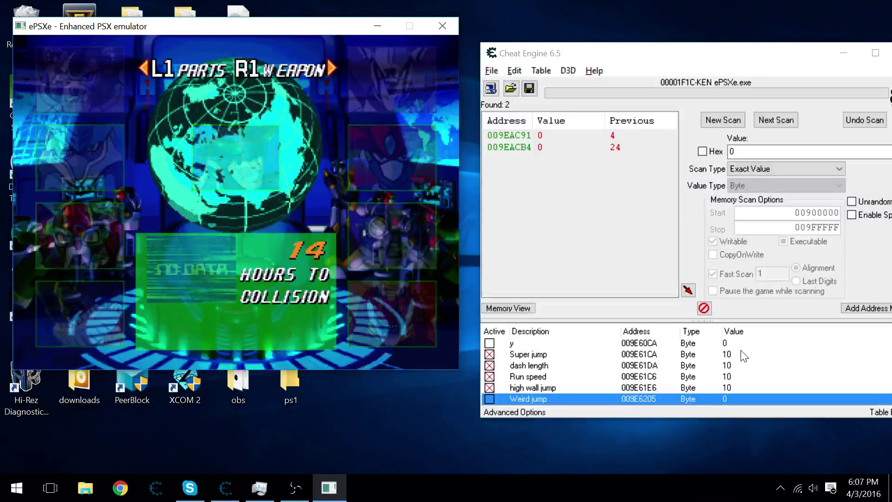
Choose Ultimate Armor X on the character screen and start the stage toward the boss
key("Right")
key("Left")
key("Up")
key("Up")
key("Down")
key("Down")
key("Down")
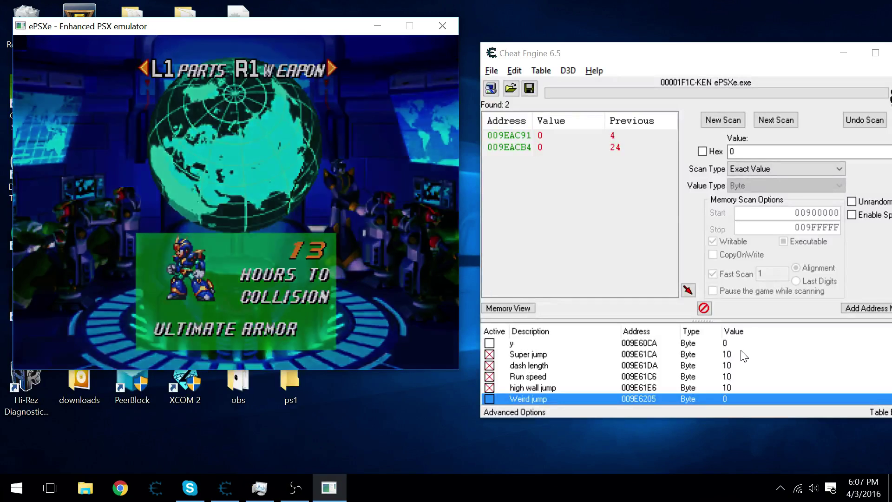
key("Return")
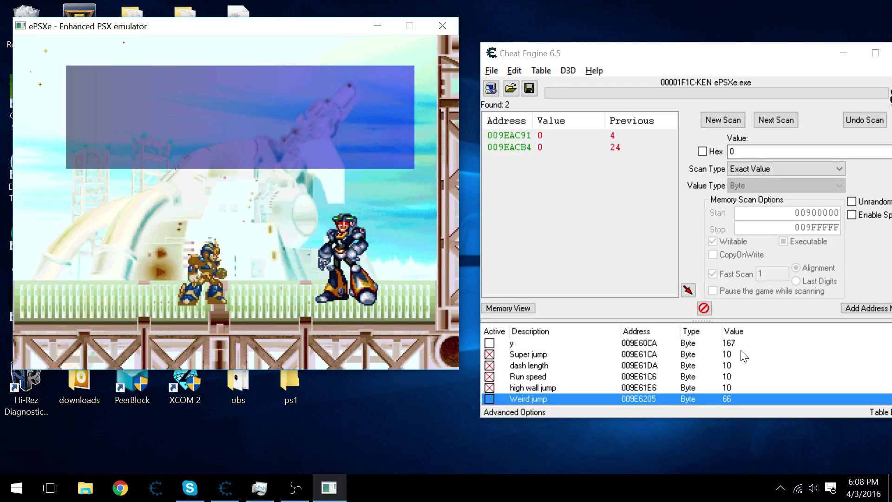
Skip Dynamo's dialogue and blast him with charged shots until Mission Complete
key("x")
key("x")
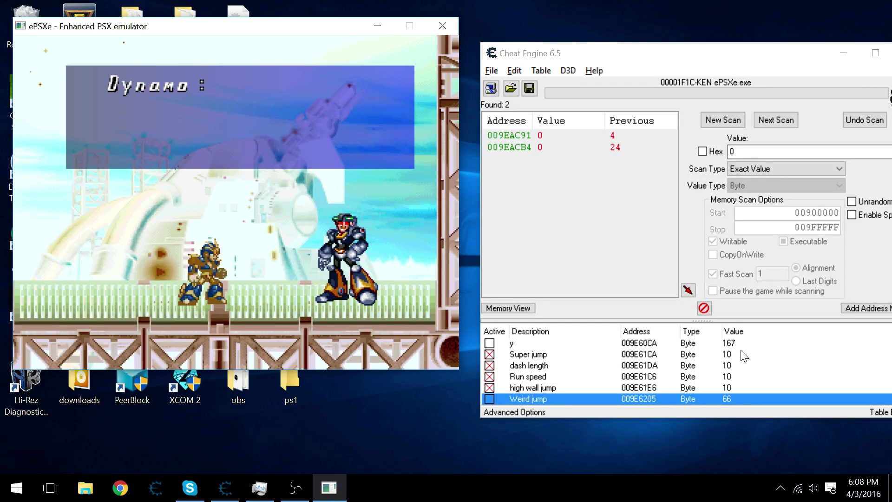
key("x")
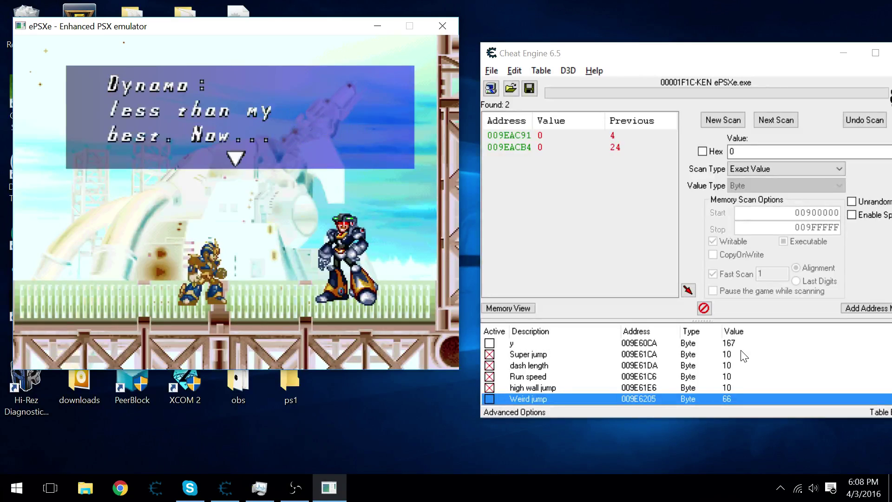
key("x")
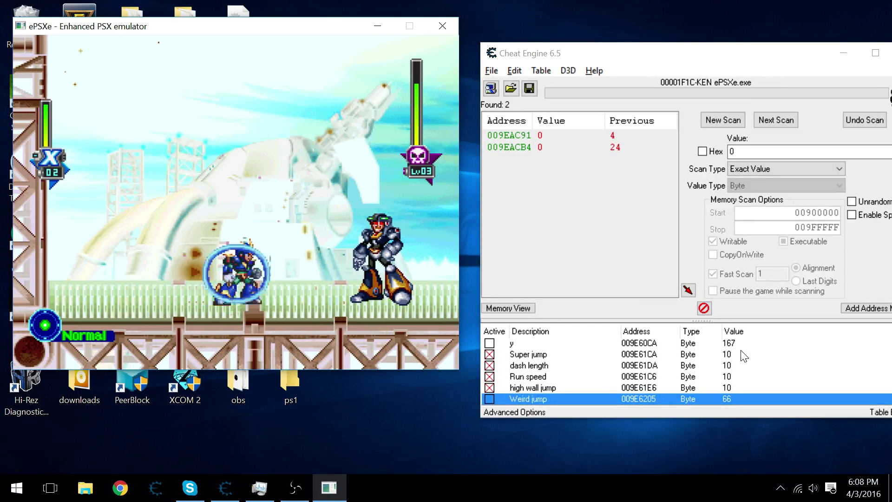
key("x")
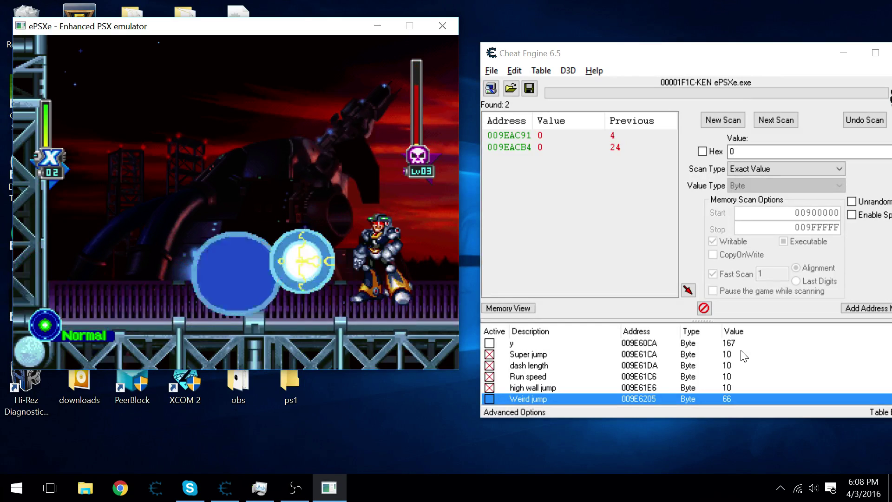
key("x")
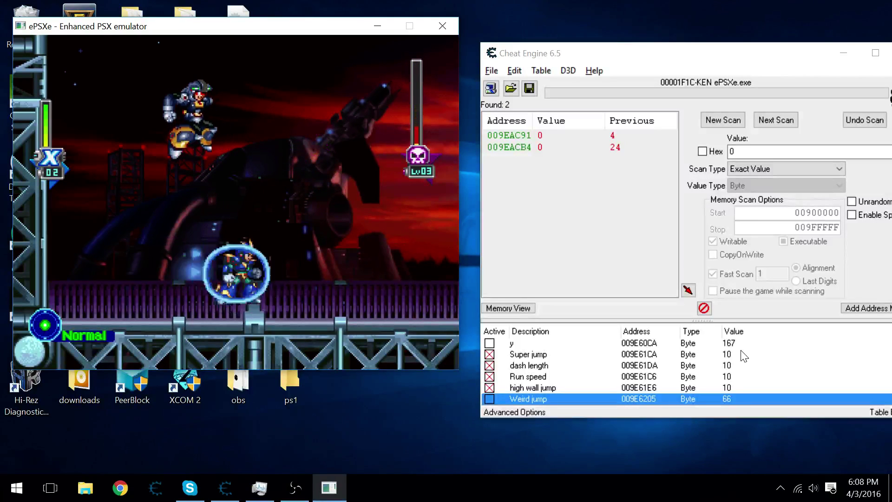
key("x")
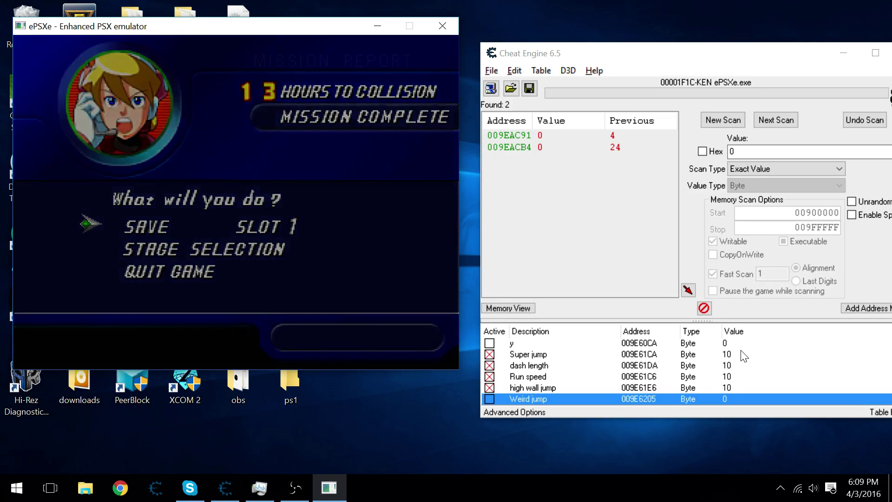
Enter the save option and cancel it to skip saving
key("Return")
key("Return")
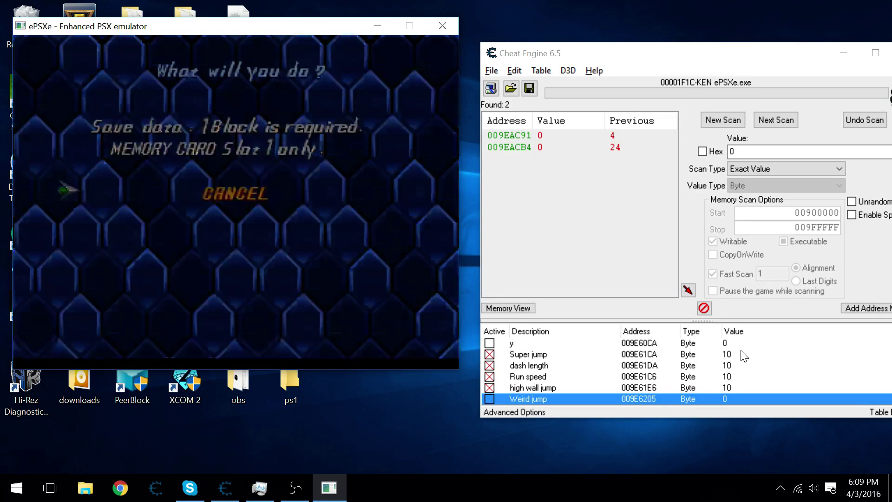
key("Return")
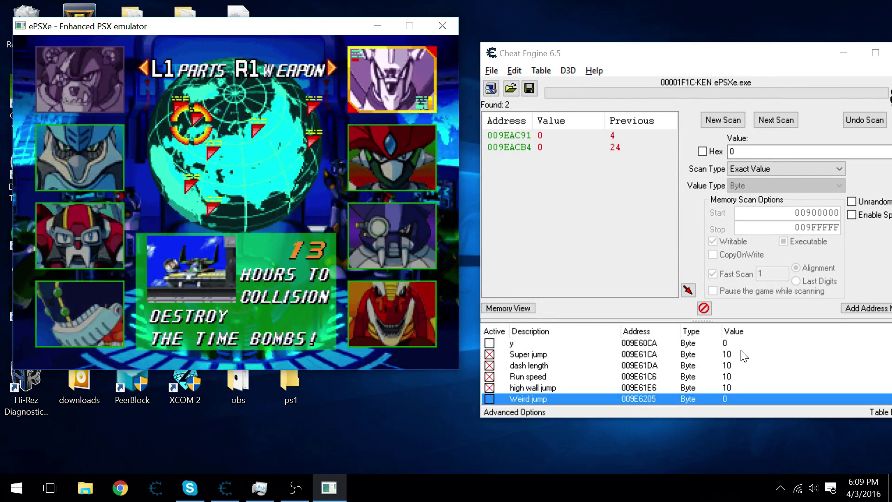
Select the Escape the Space Trap stage and switch the character to Ultimate Armor X
key("Down")
key("Down")
key("Down")
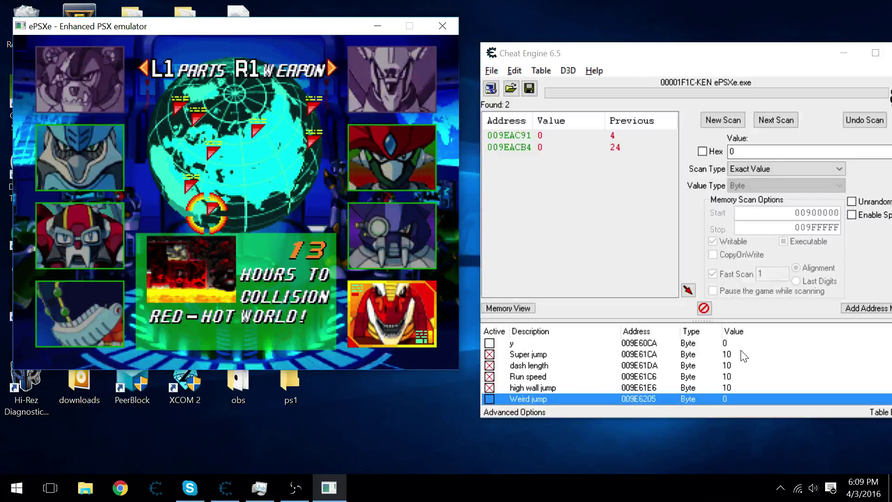
key("Down")
key("Up")
key("Up")
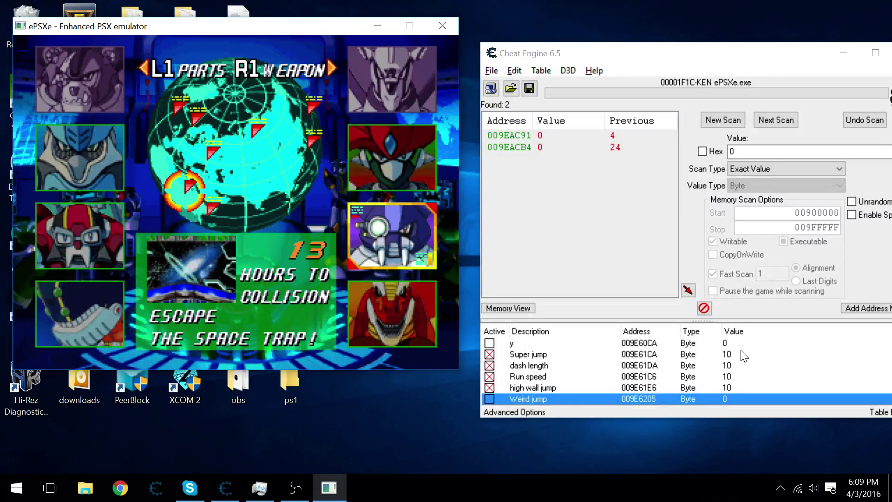
key("x")
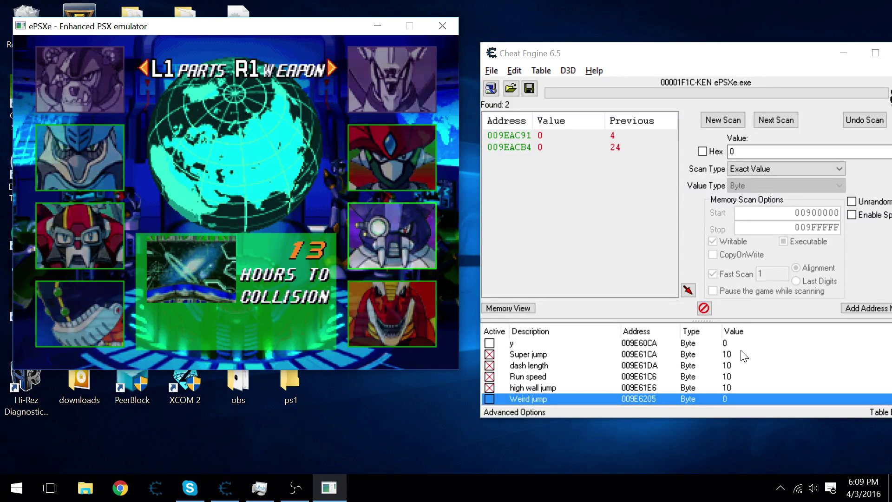
key("Left")
Start the stage as Ultimate Armor X and super-jump dash right through the space station
key("x")
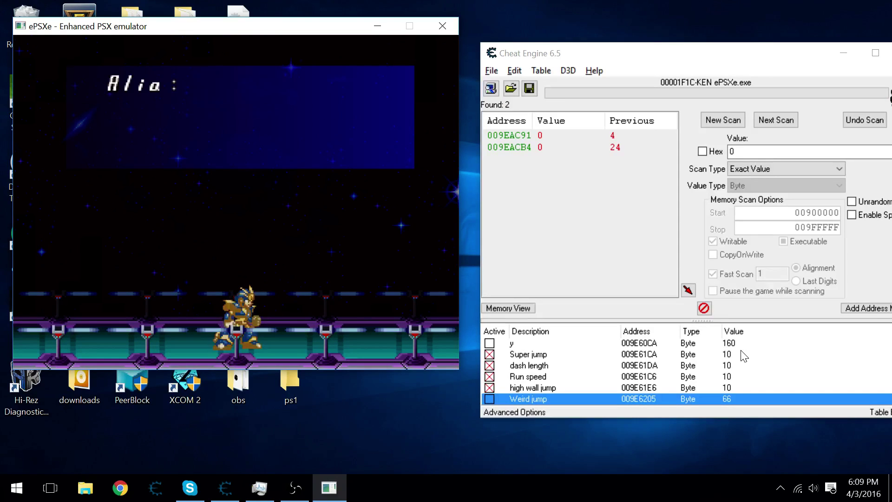
key("z")
key("z")
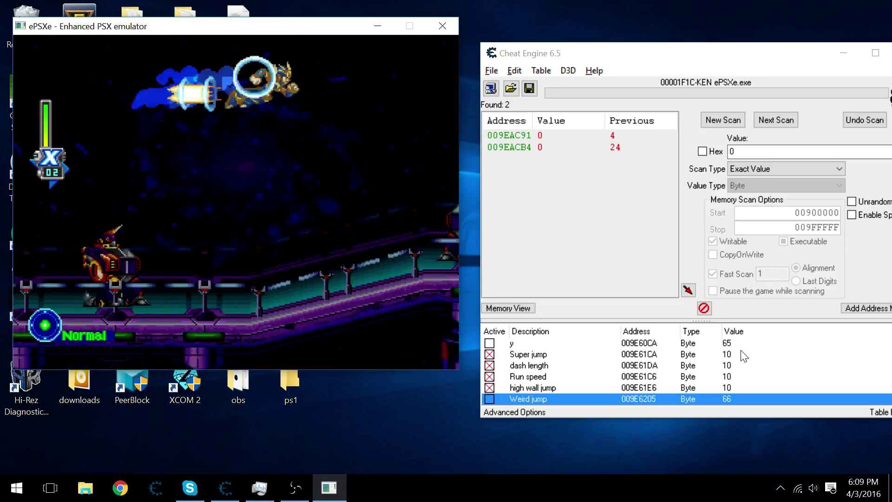